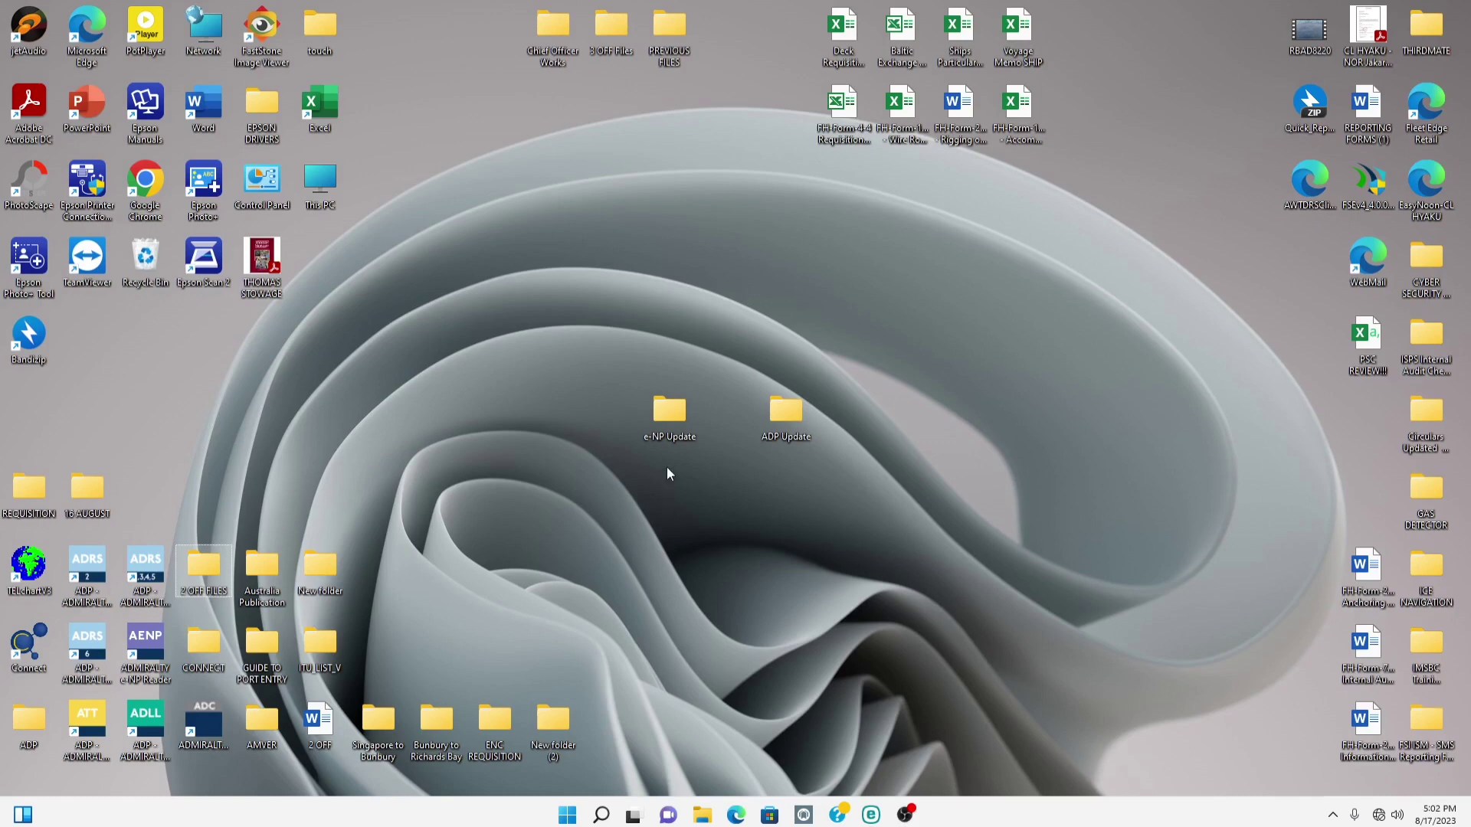
- Check the contents of the desktop's e-NP Update folder, then open ADMIRALTY e-NP Reader in a maximized window
{"action": "double_click", "coordinate": [672, 414]}
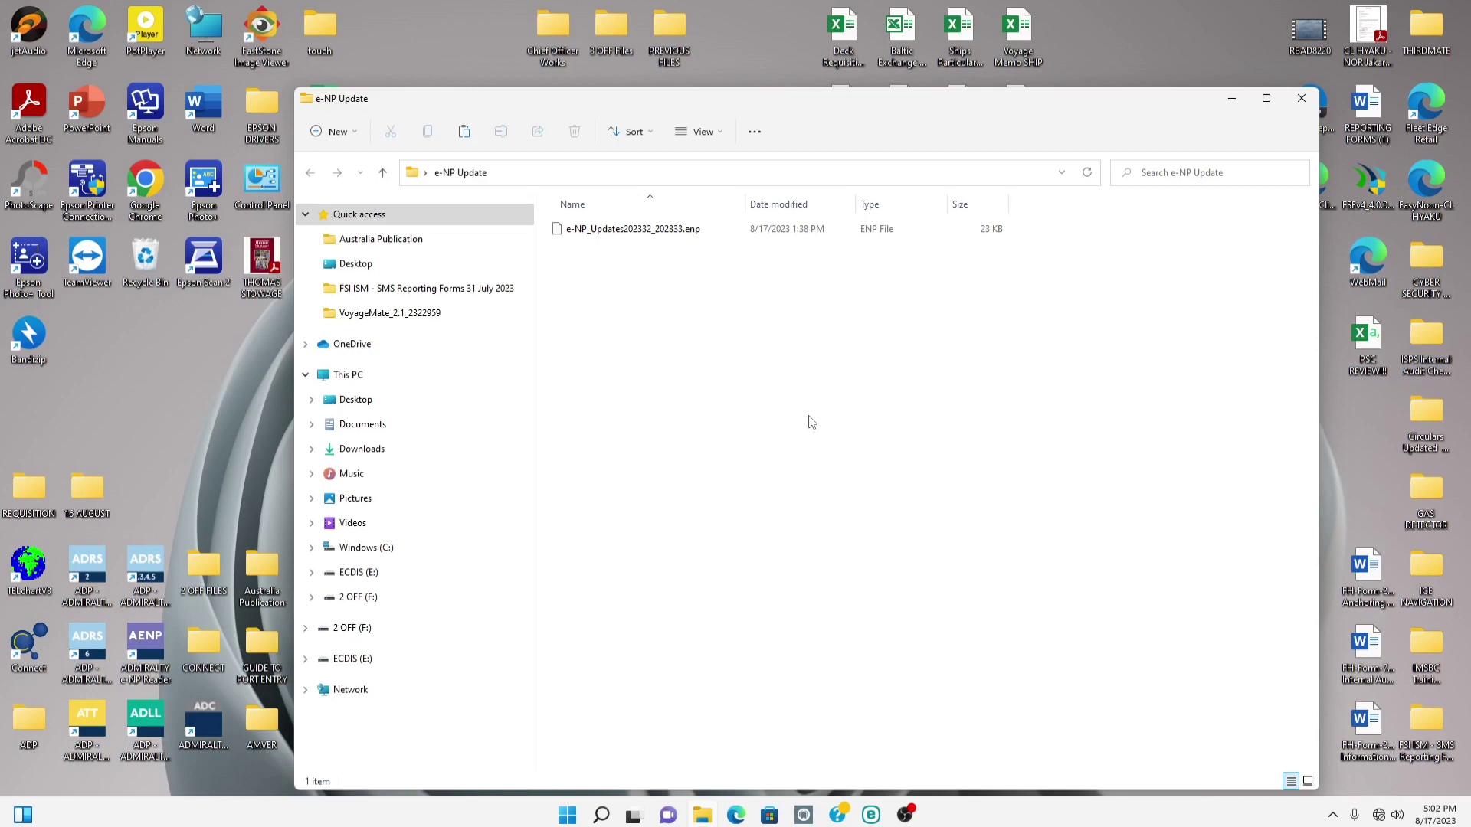
{"action": "left_click", "coordinate": [1311, 107]}
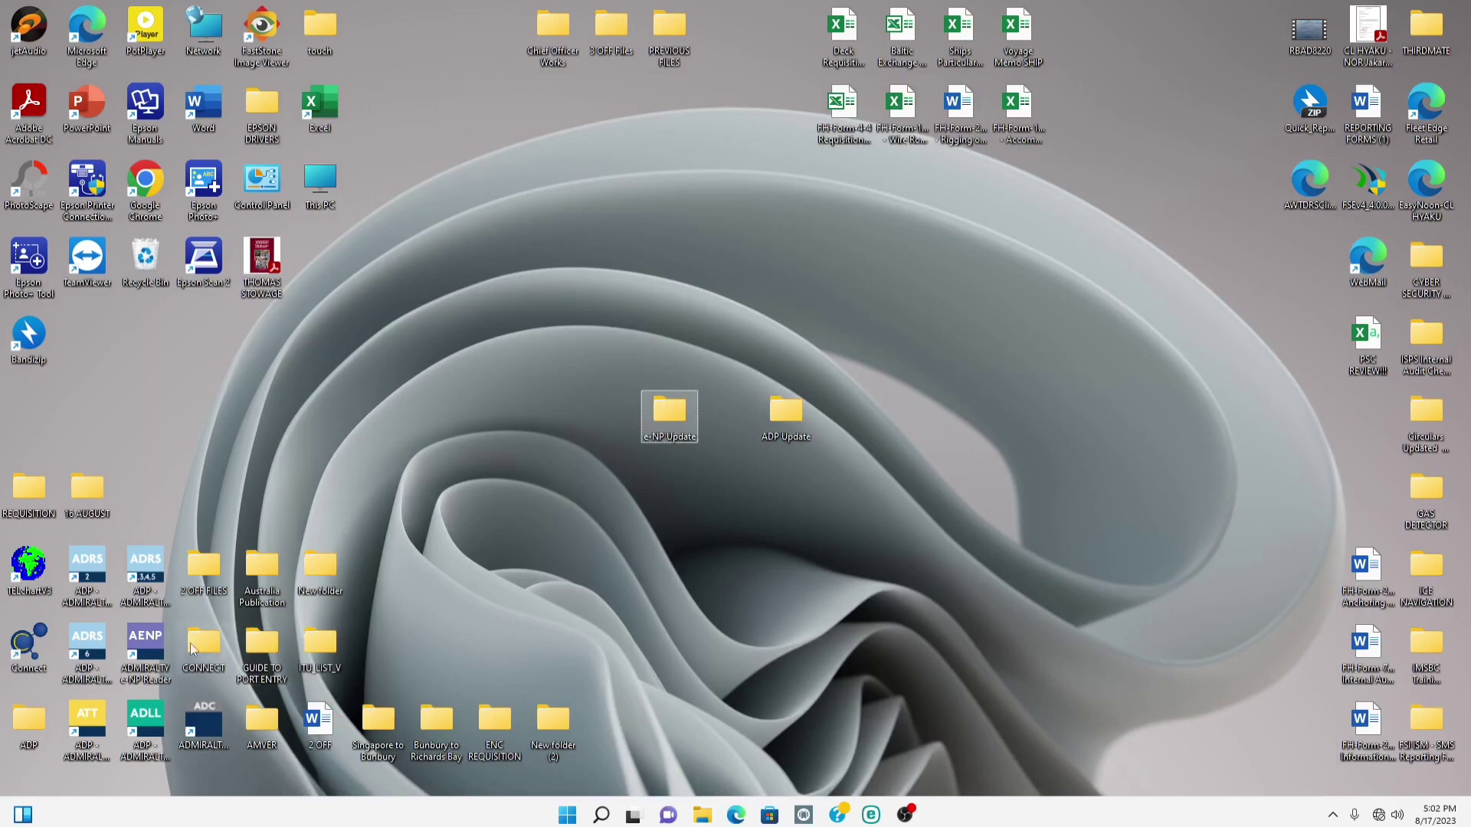
{"action": "double_click", "coordinate": [145, 648]}
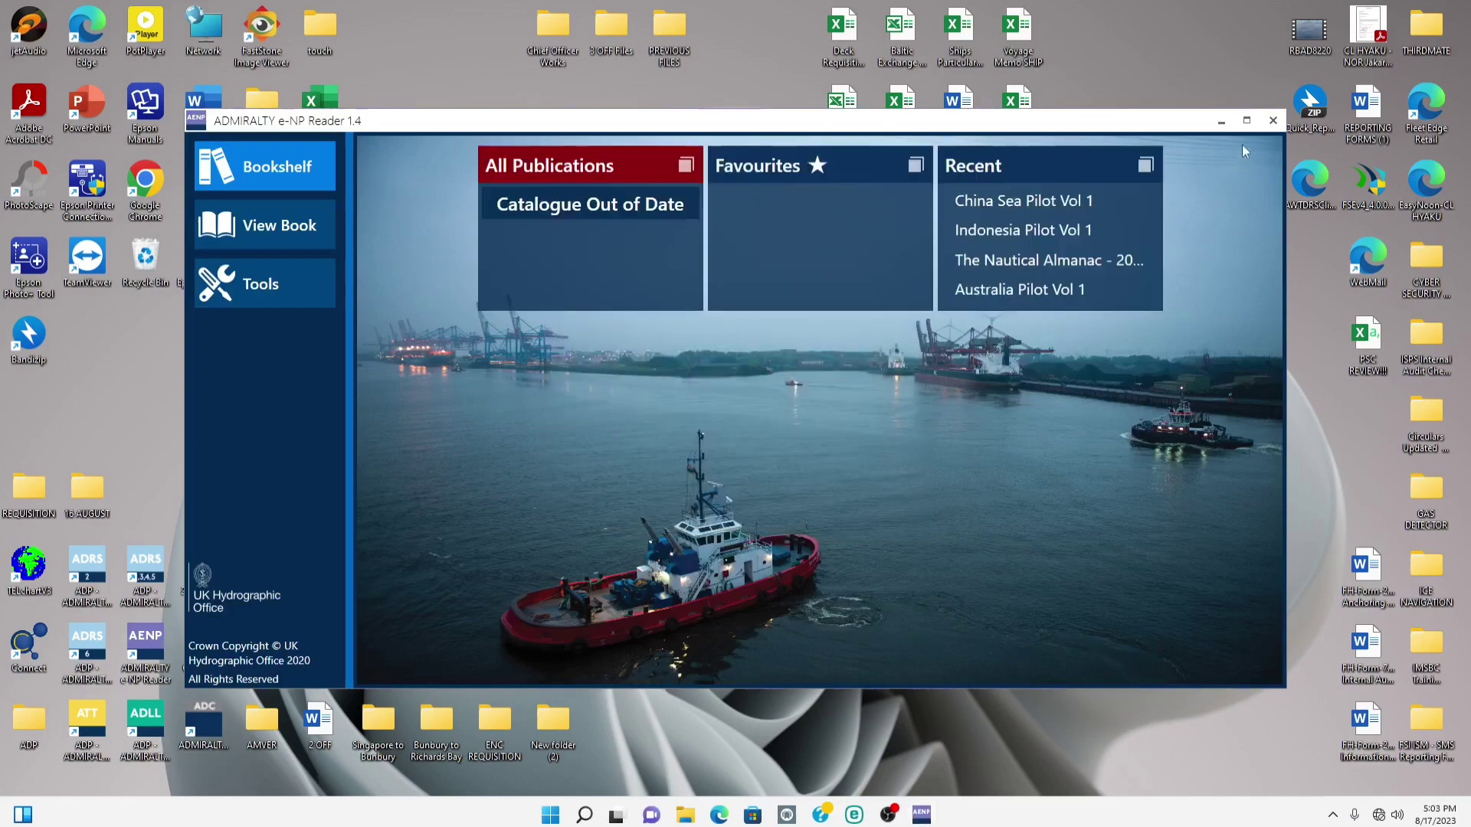
{"action": "left_click", "coordinate": [1247, 120]}
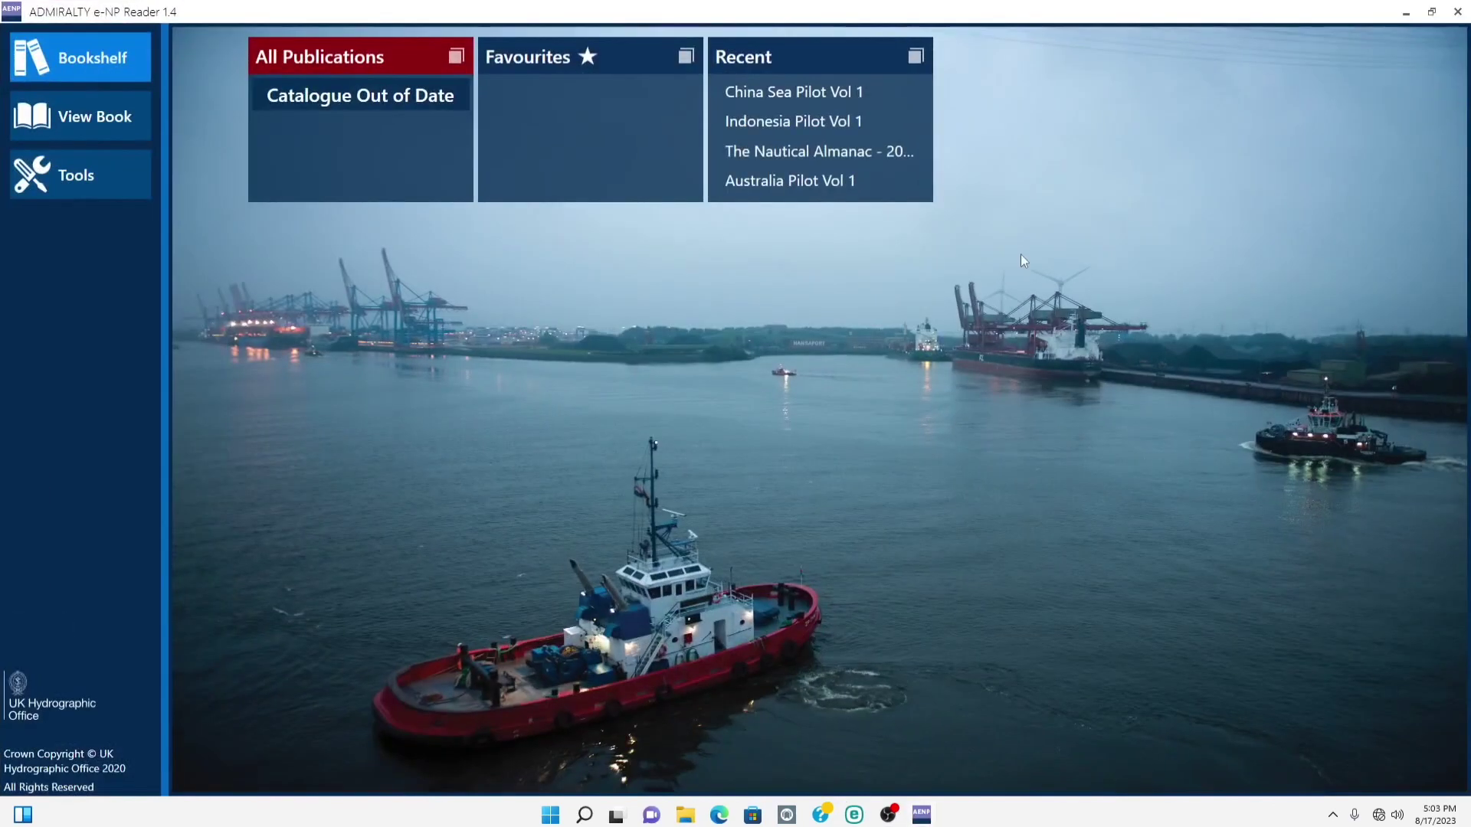
- Generate the e-NP certificate and examine its catalogue and NMs last-updated dates and the publication list
{"action": "left_click", "coordinate": [106, 176]}
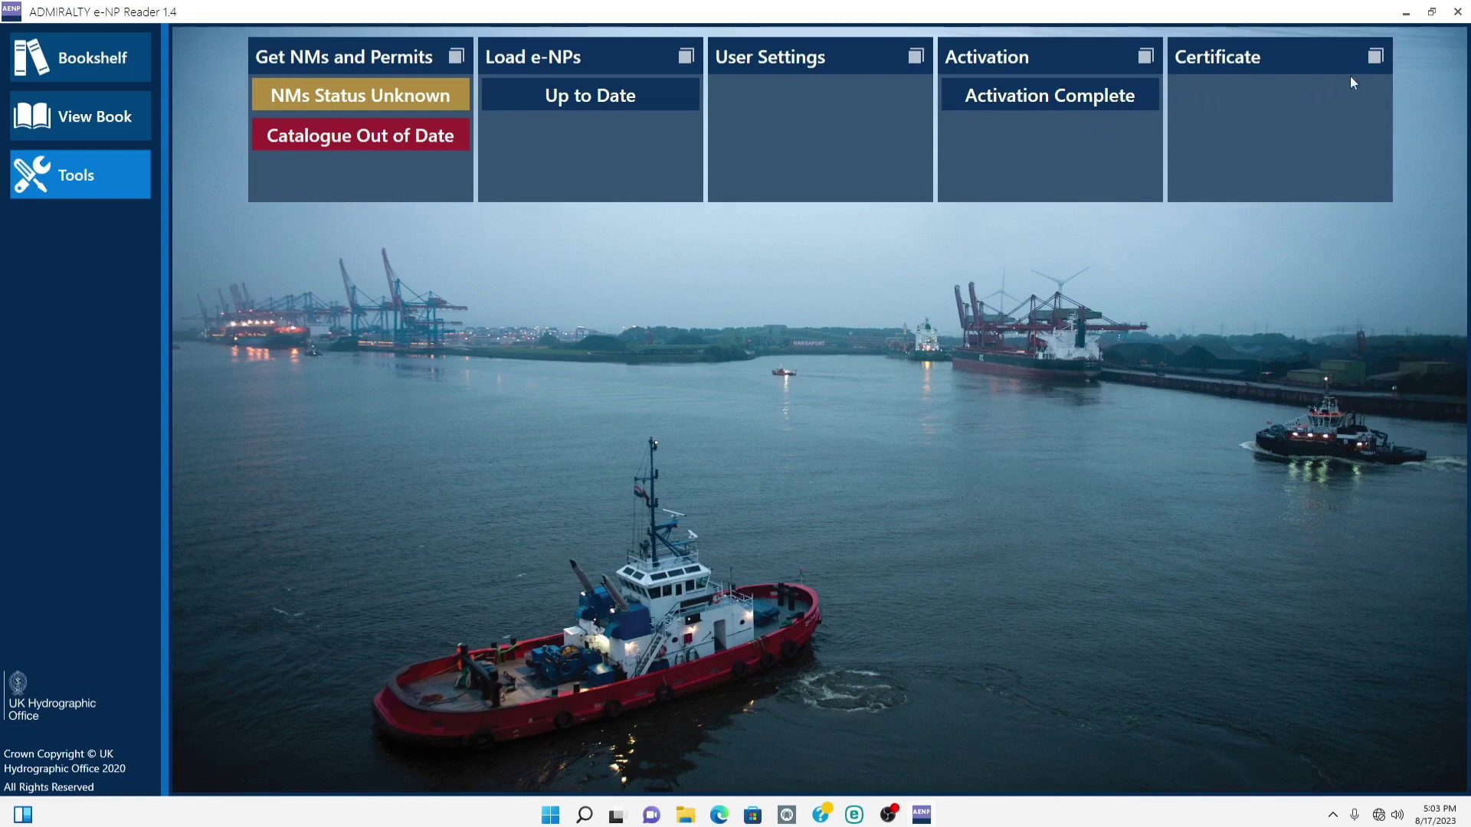
{"action": "left_click", "coordinate": [1375, 56]}
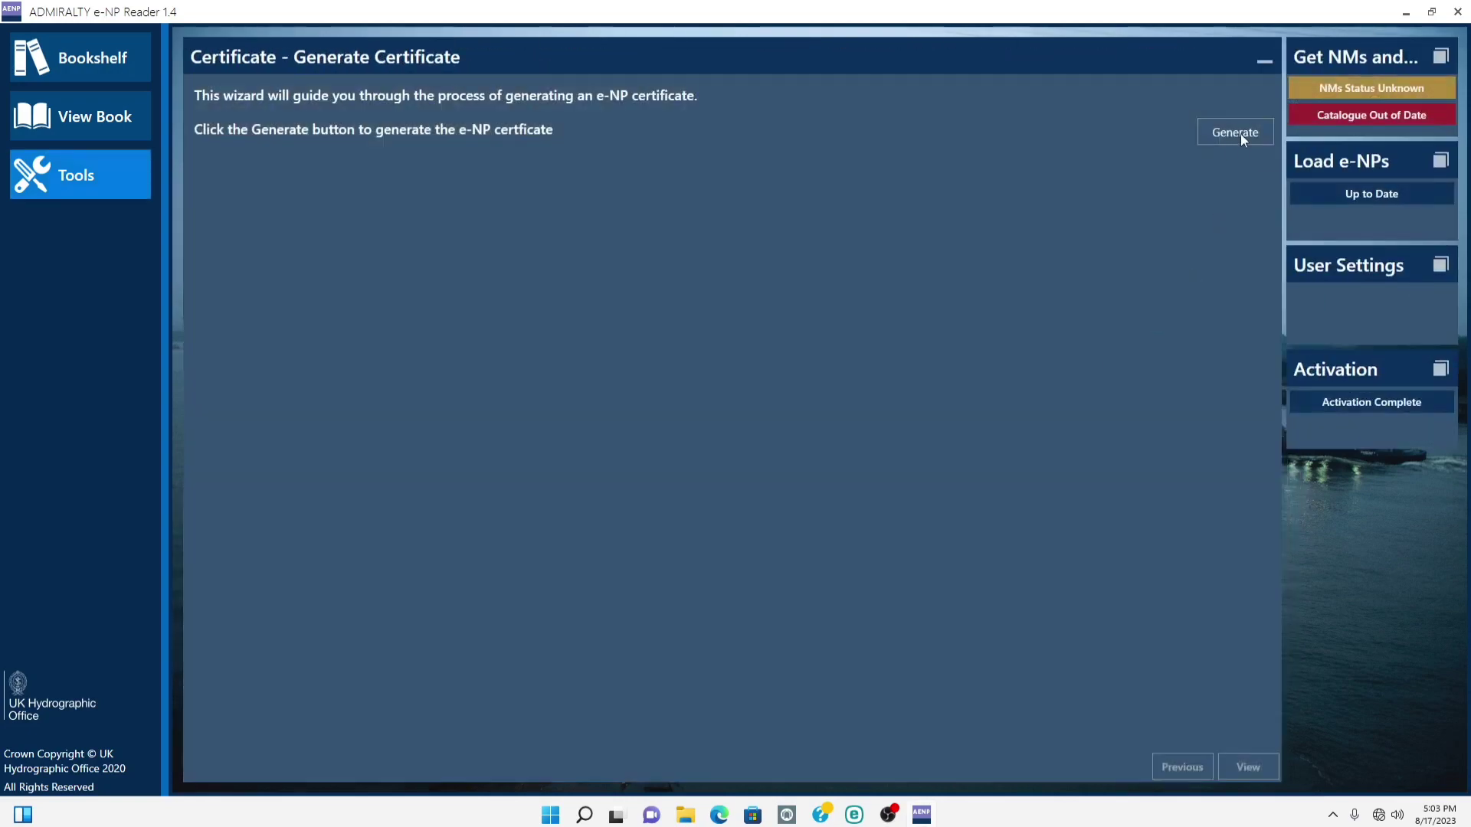
{"action": "left_click", "coordinate": [1240, 133]}
{"action": "left_click", "coordinate": [1248, 767]}
{"action": "scroll", "coordinate": [950, 567], "scroll_direction": "down", "scroll_amount": 4}
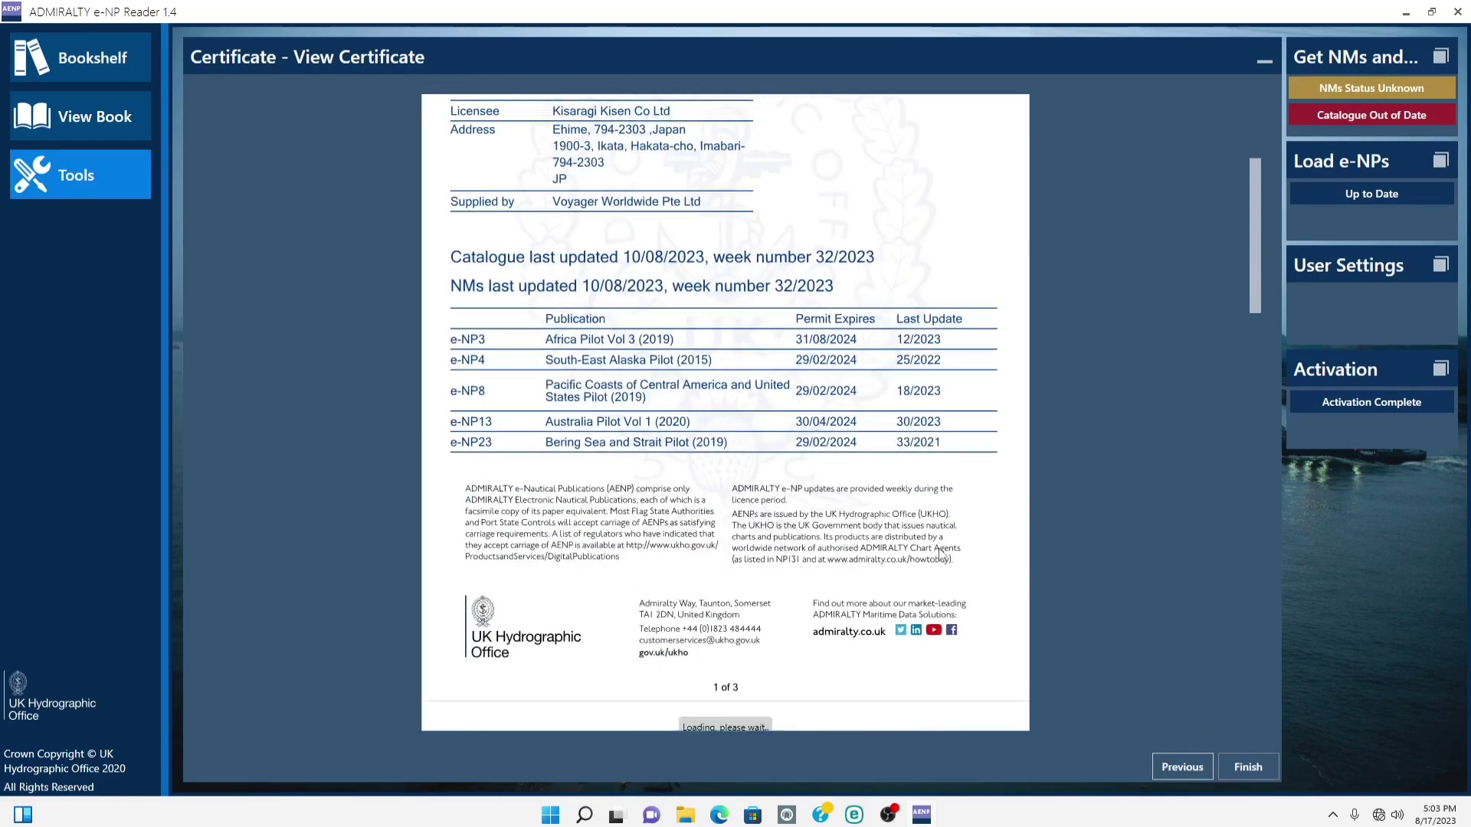
{"action": "scroll", "coordinate": [793, 307], "scroll_direction": "down", "scroll_amount": 2}
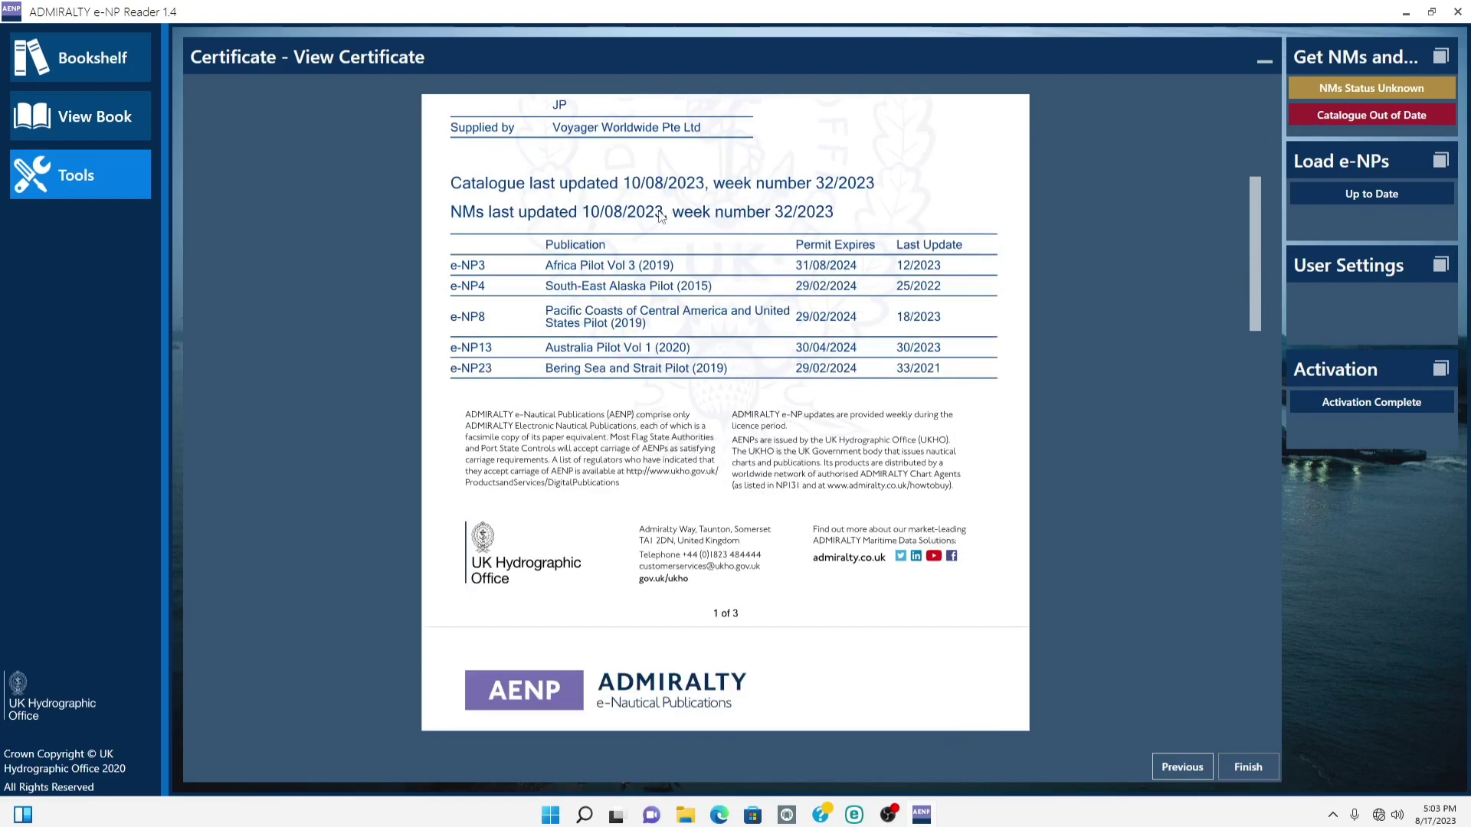
{"action": "left_click", "coordinate": [1250, 767]}
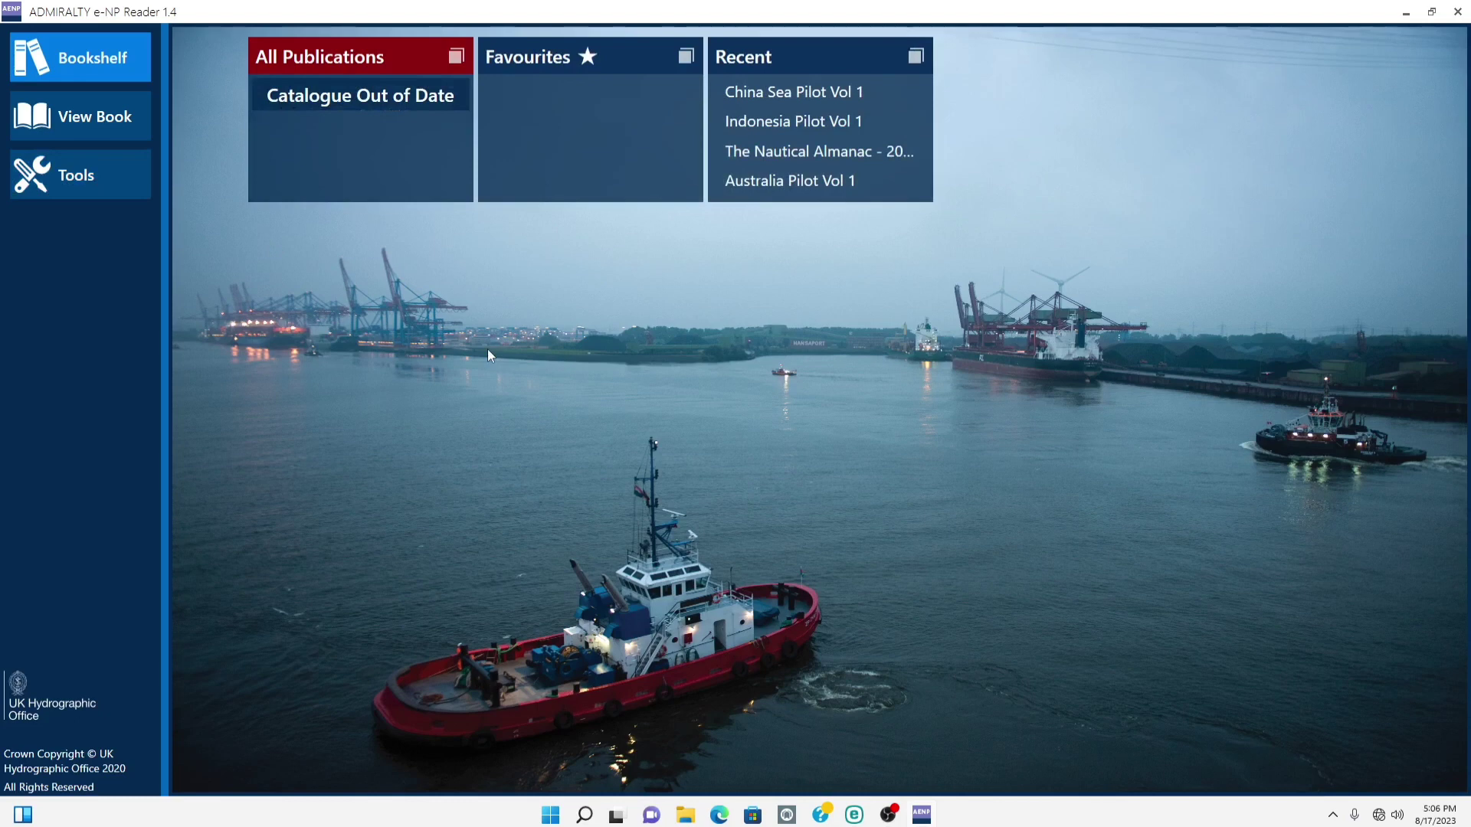
- Start getting NMs and permits, choosing Media as the method for updating NMs, Permits and Catalogue
{"action": "left_click", "coordinate": [122, 178]}
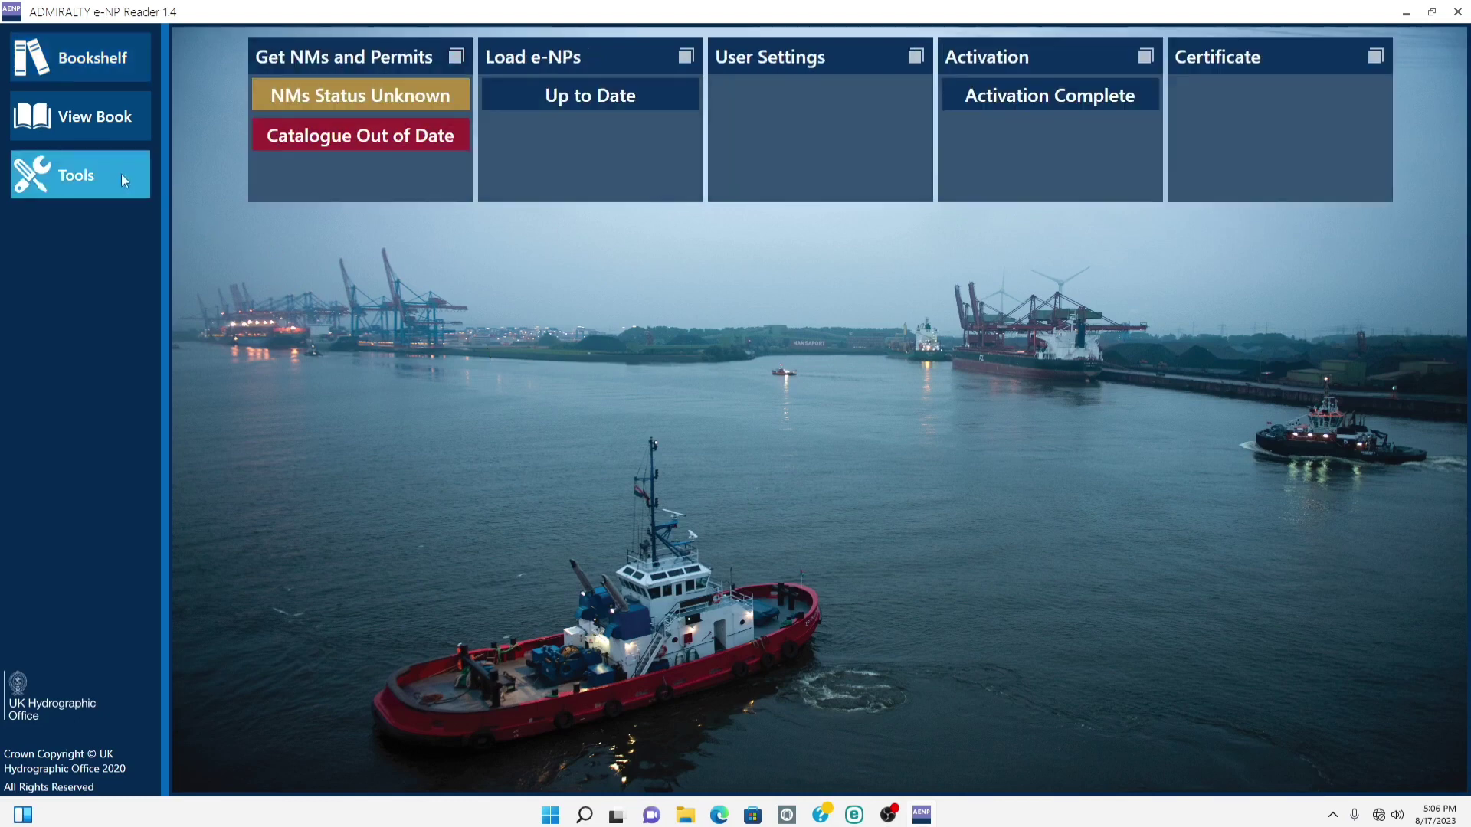
{"action": "left_click", "coordinate": [457, 57]}
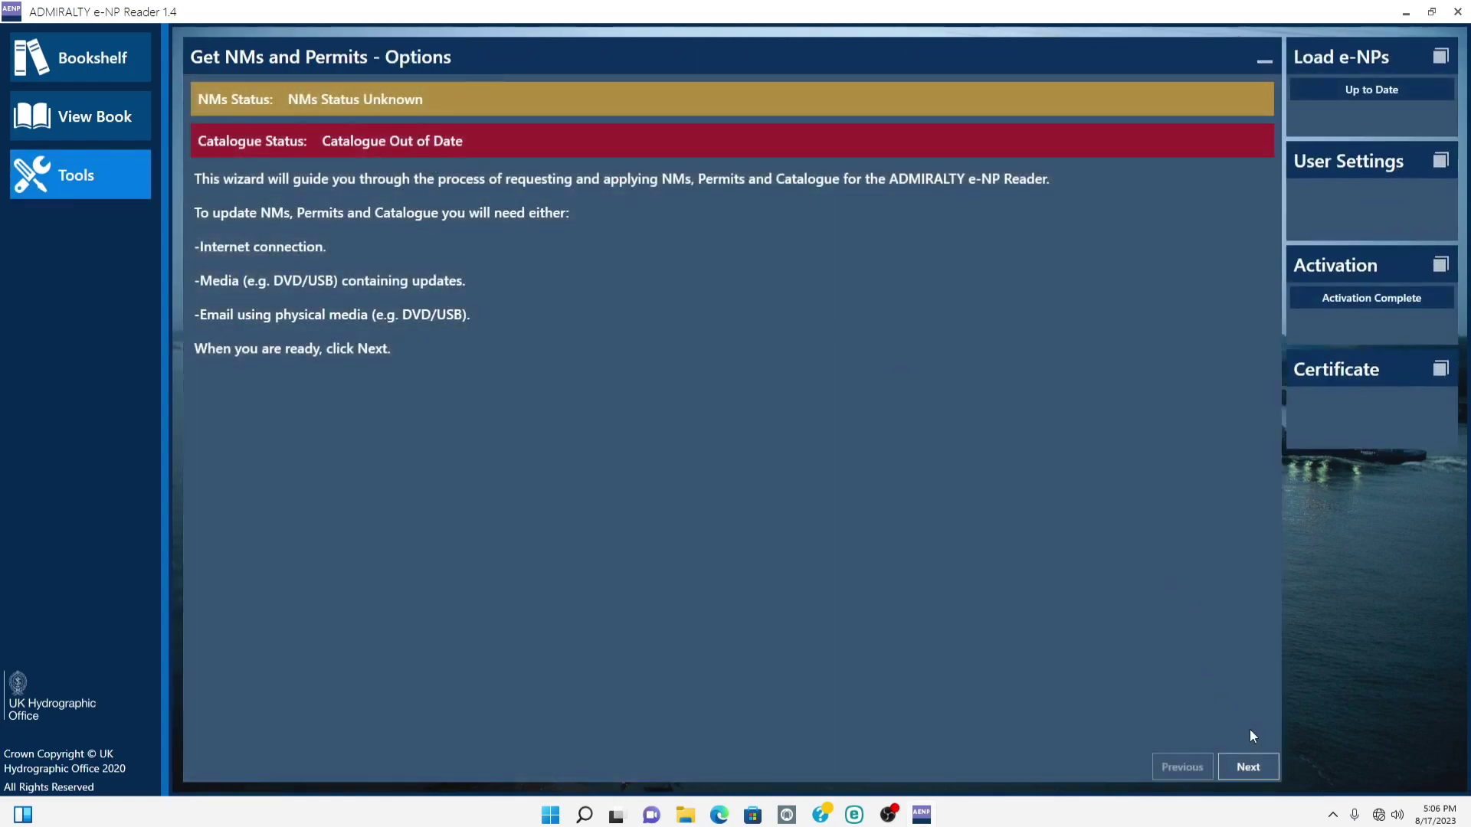
{"action": "left_click", "coordinate": [1262, 768]}
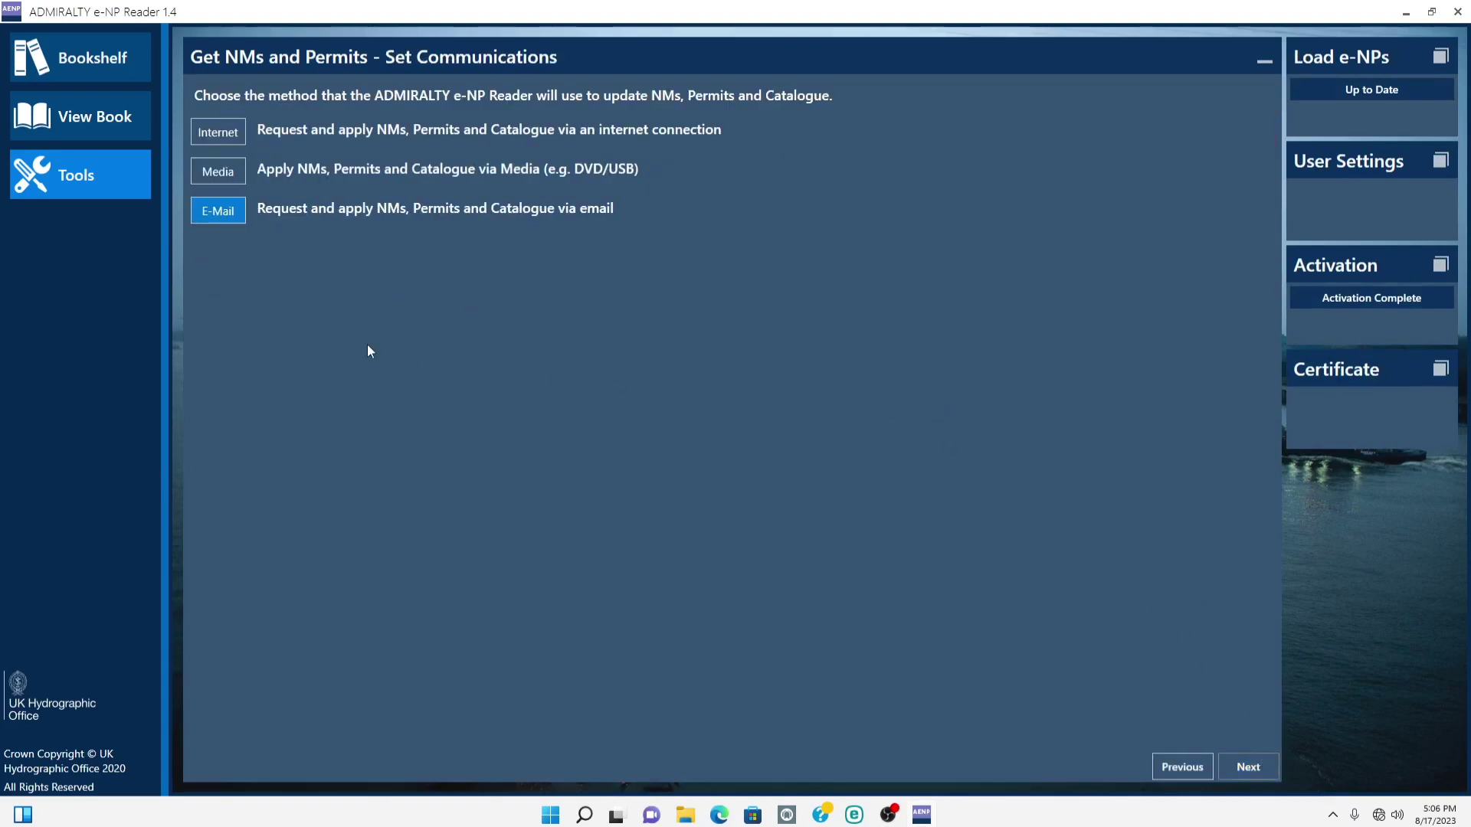
{"action": "left_click", "coordinate": [234, 173]}
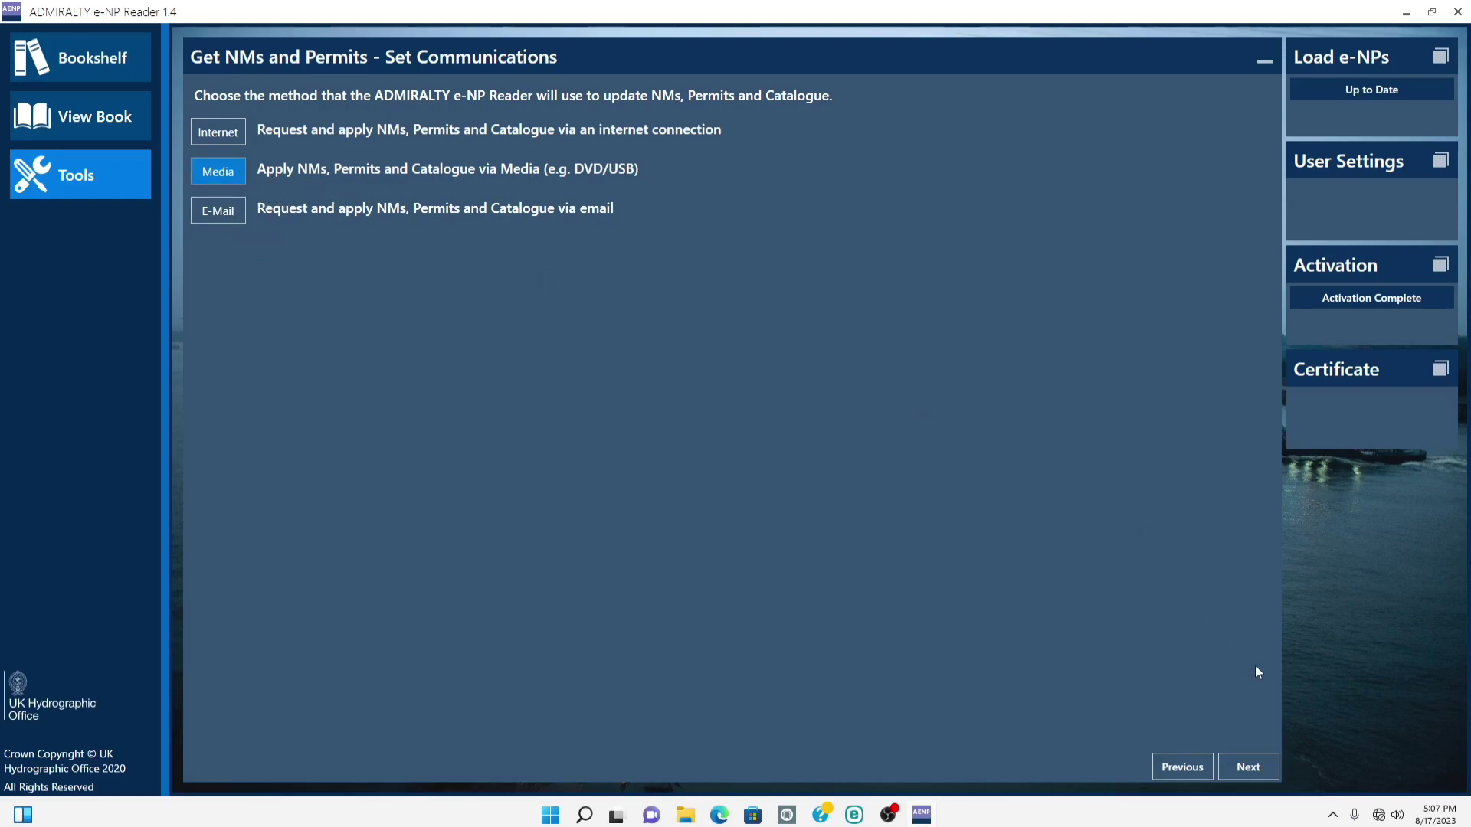
{"action": "left_click", "coordinate": [1266, 770]}
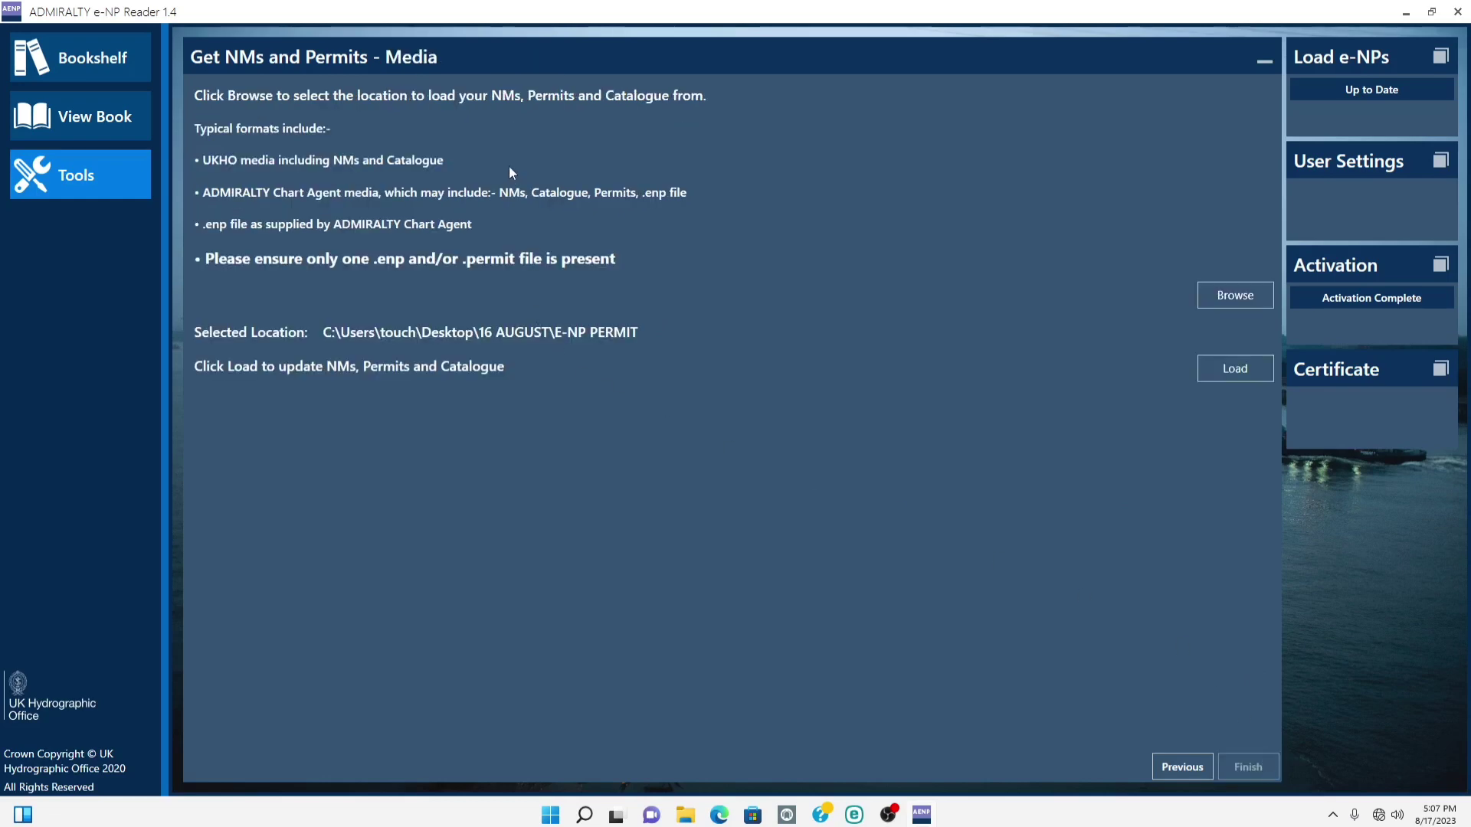
- Load the NMs, Permits and Catalogue updates from the desktop's e-NP Update folder and finish the wizard
{"action": "left_click", "coordinate": [1255, 296]}
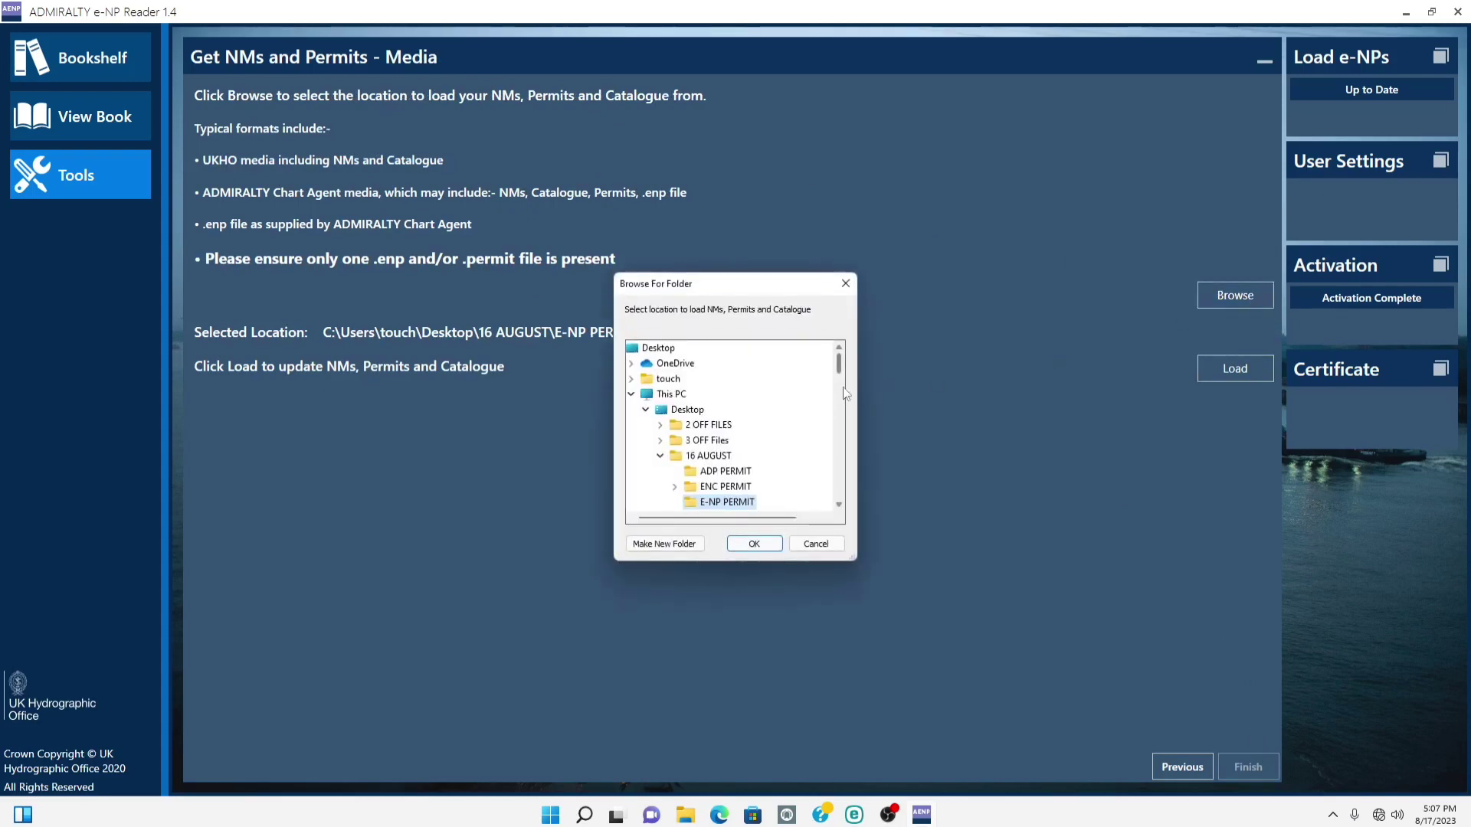
{"action": "left_click_drag", "start_coordinate": [841, 366], "coordinate": [840, 384]}
{"action": "scroll", "coordinate": [789, 405], "scroll_direction": "up", "scroll_amount": 3}
{"action": "scroll", "coordinate": [736, 482], "scroll_direction": "down", "scroll_amount": 4}
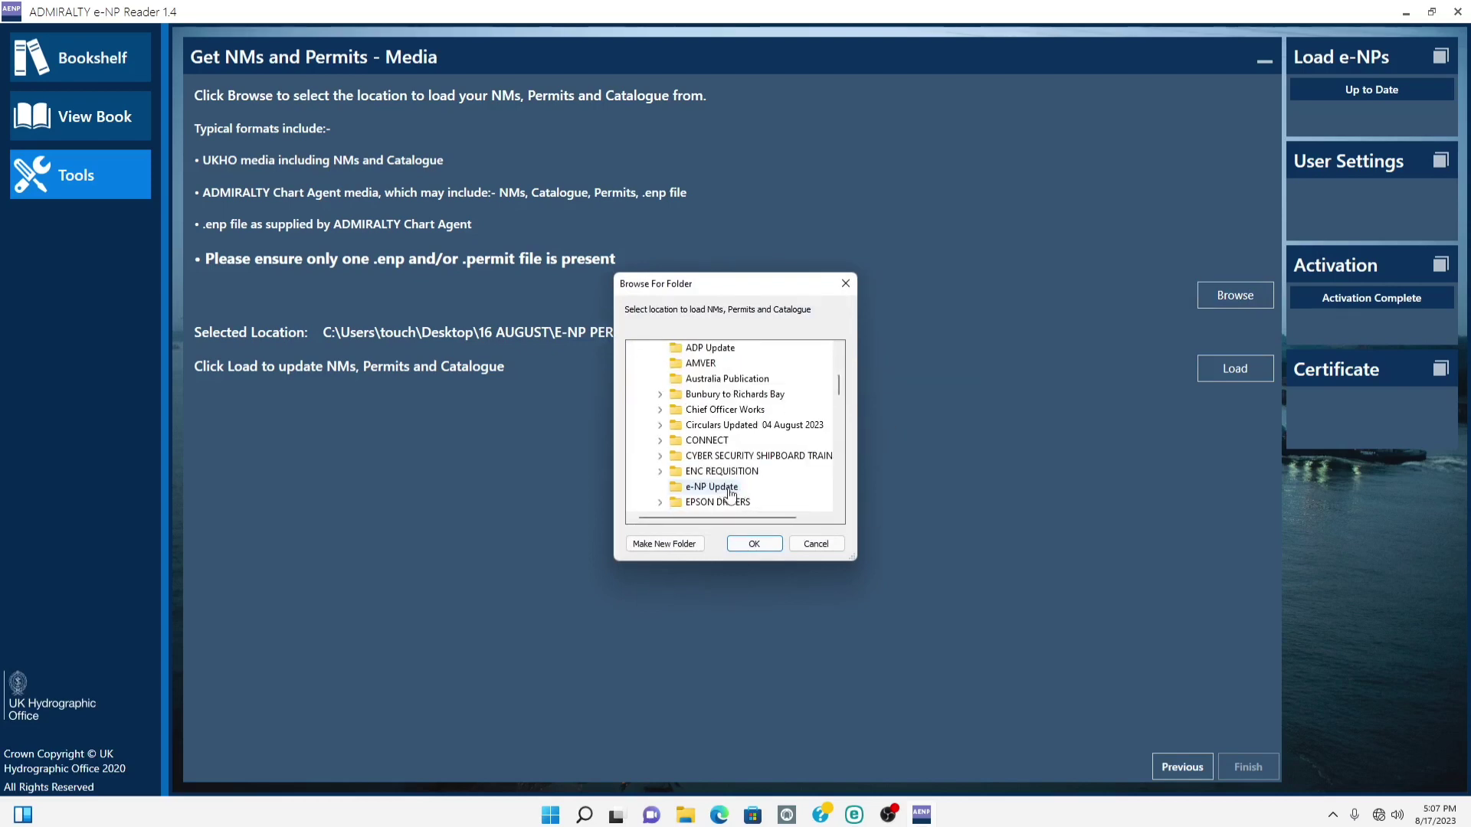
{"action": "scroll", "coordinate": [735, 494], "scroll_direction": "down", "scroll_amount": 1}
{"action": "left_click", "coordinate": [731, 442]}
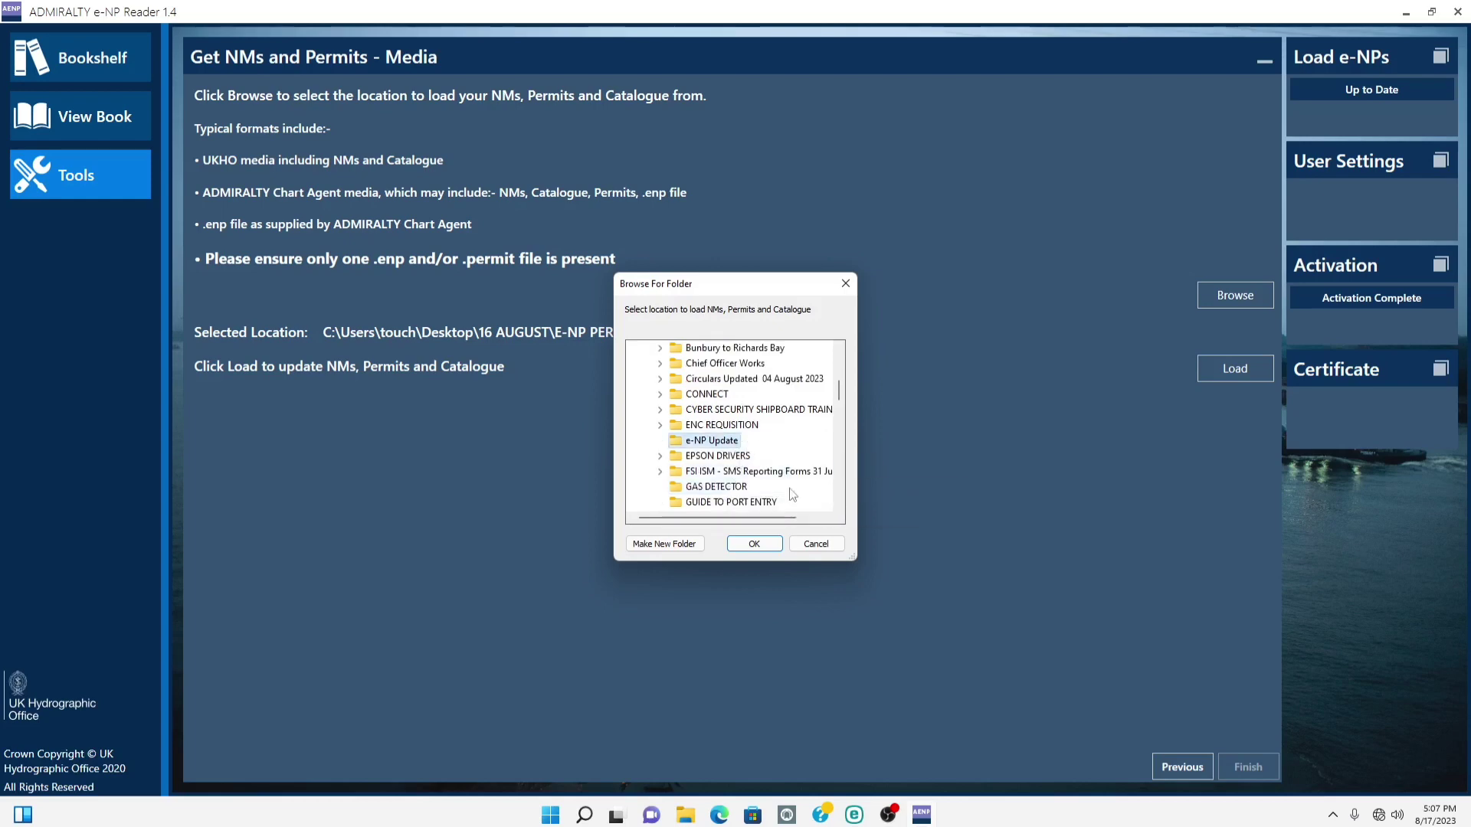
{"action": "left_click", "coordinate": [768, 544]}
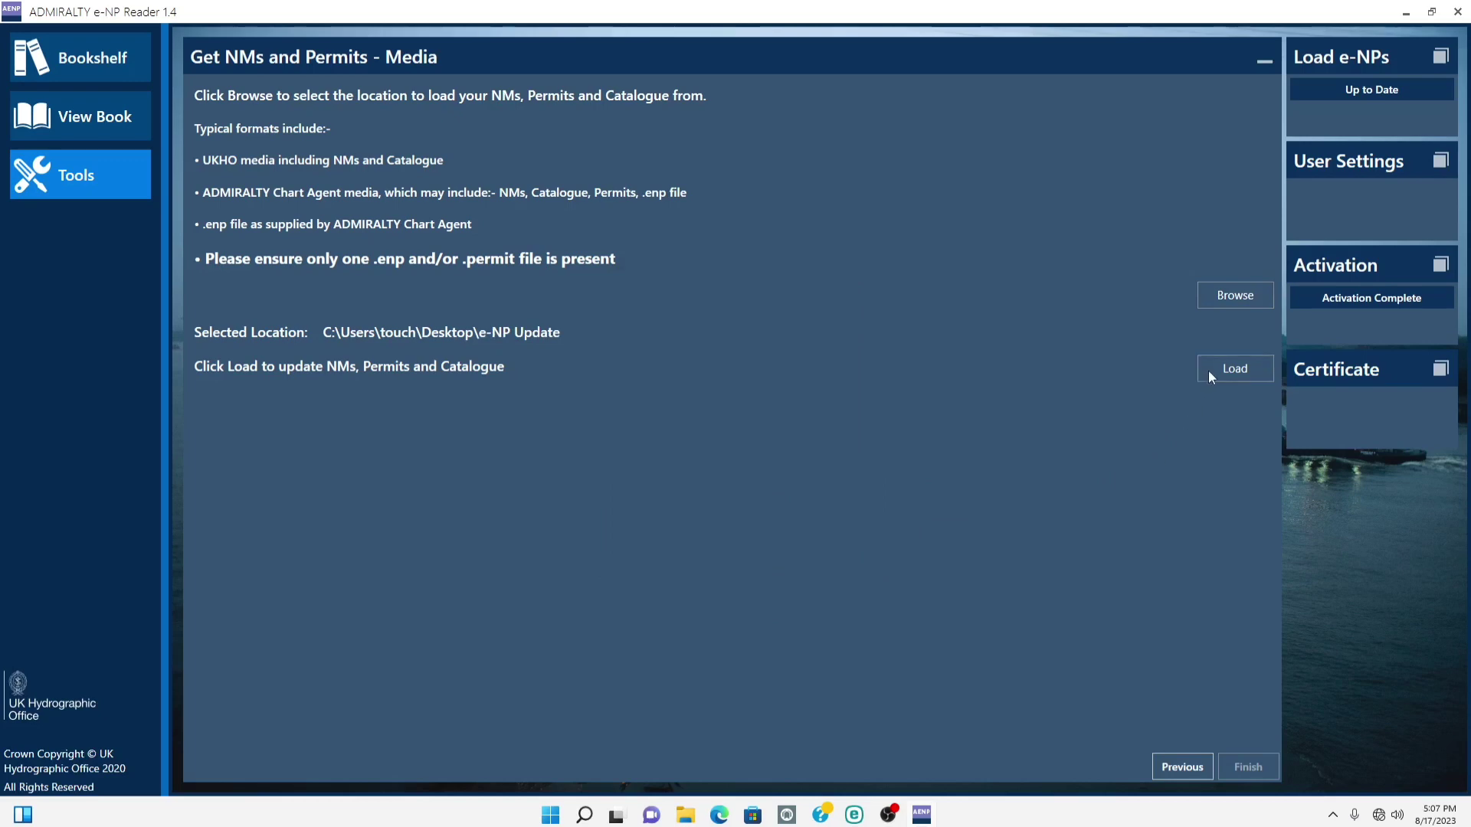
{"action": "left_click", "coordinate": [1255, 370]}
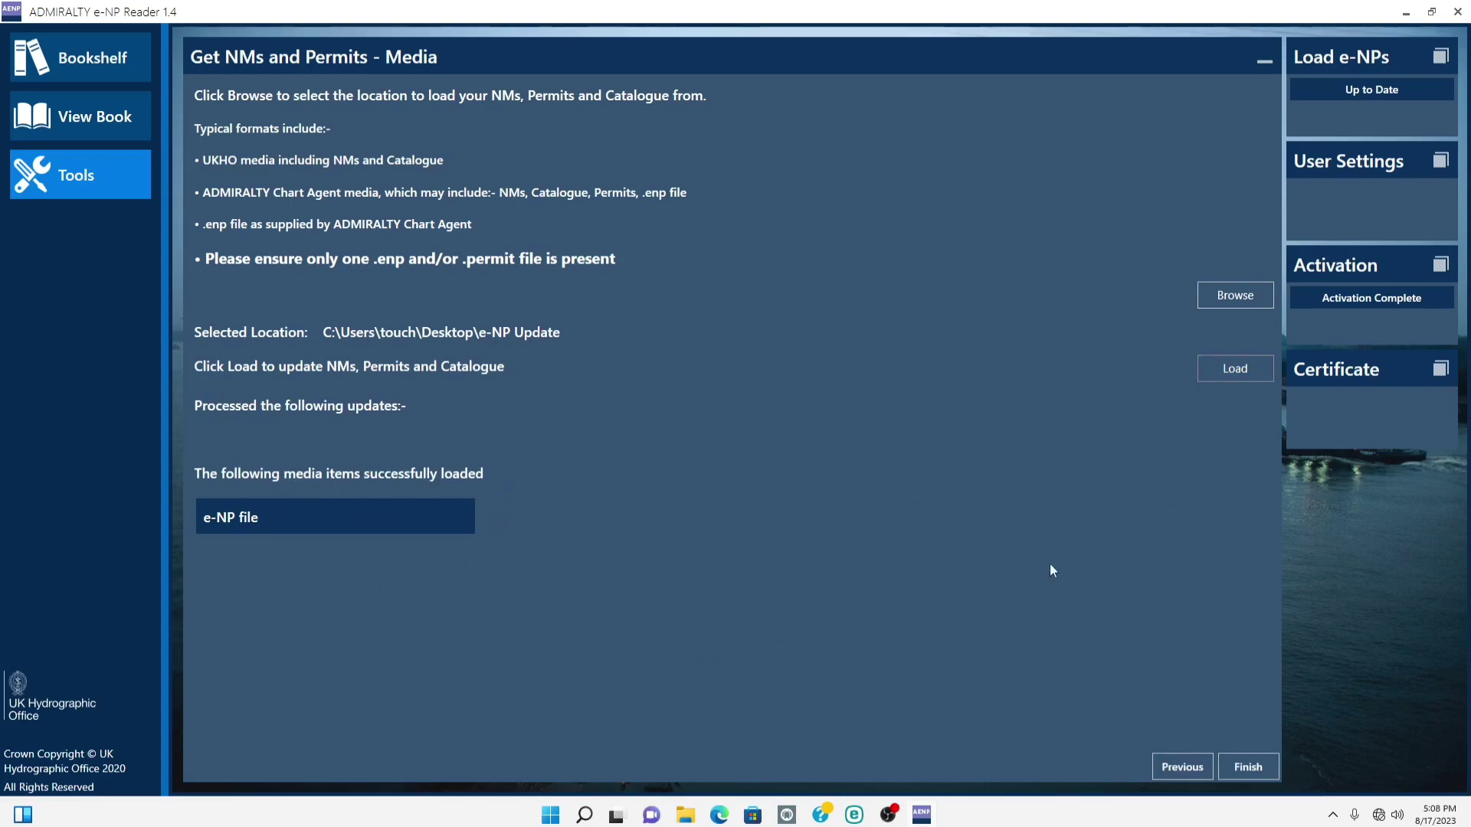
{"action": "left_click", "coordinate": [1258, 766]}
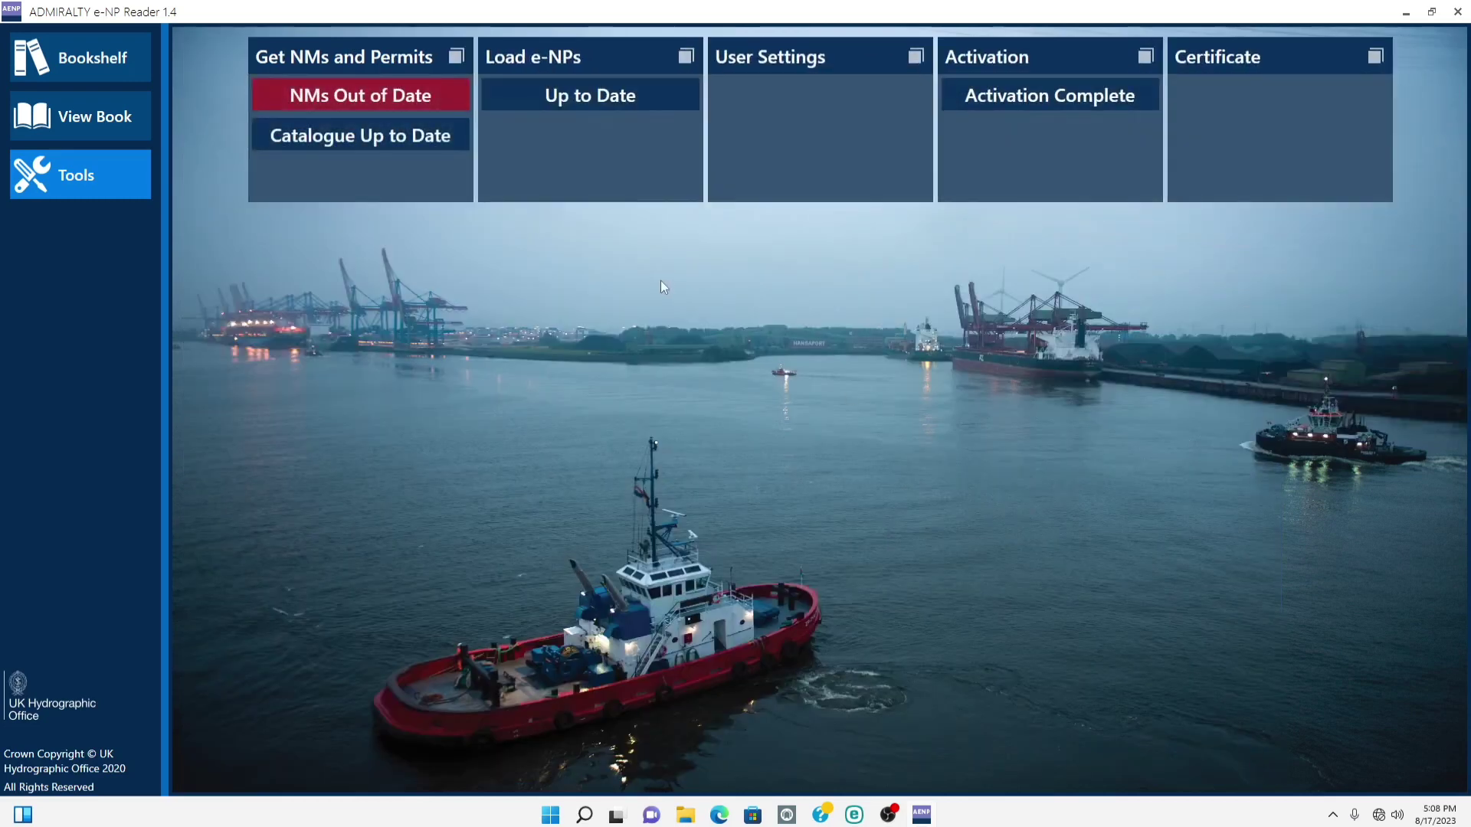
- Generate a fresh e-NP certificate and check whether the catalogue and NMs update weeks reflect the loaded file
{"action": "left_click", "coordinate": [1376, 56]}
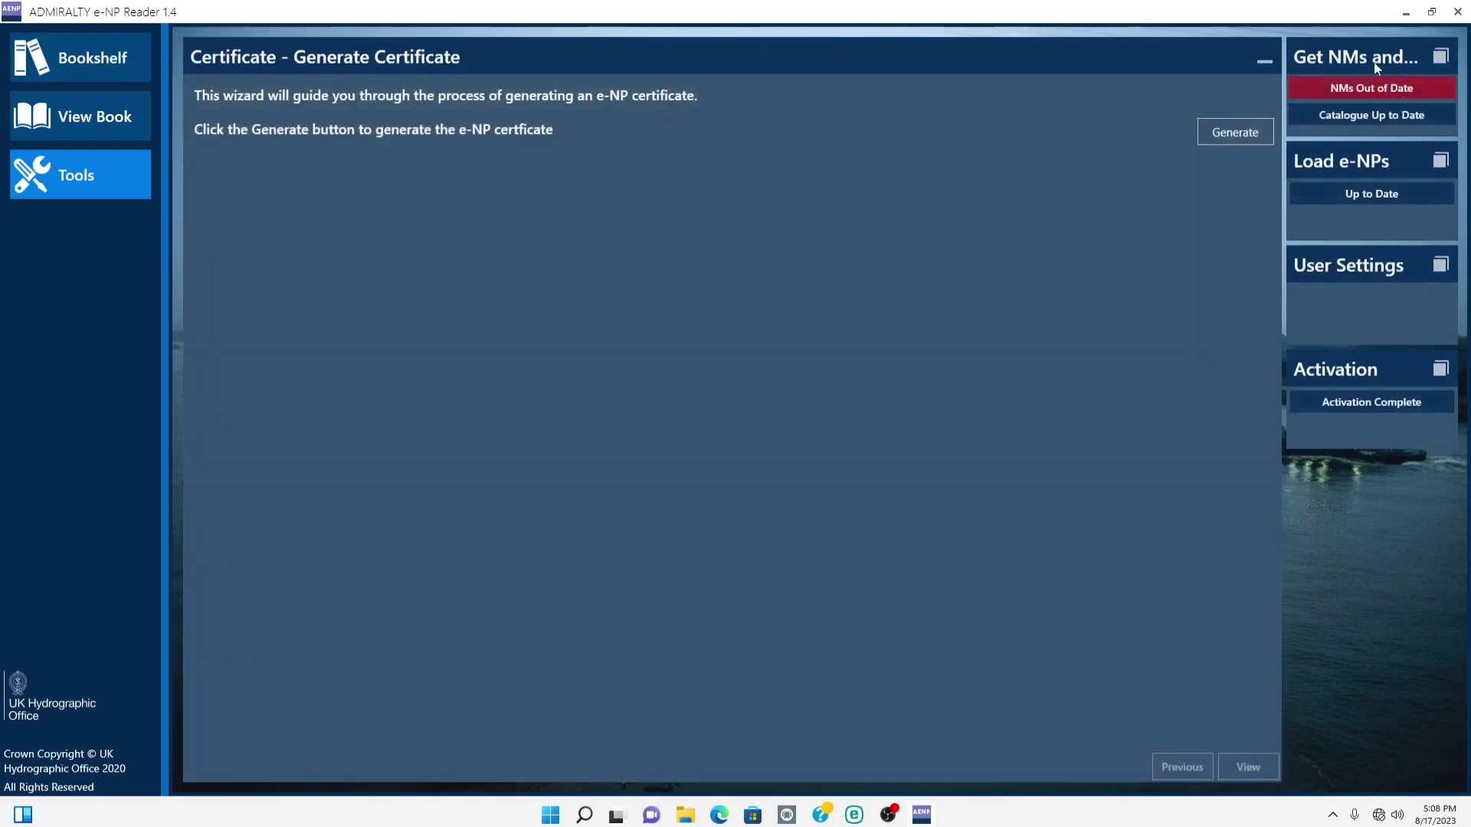
{"action": "left_click", "coordinate": [1257, 134]}
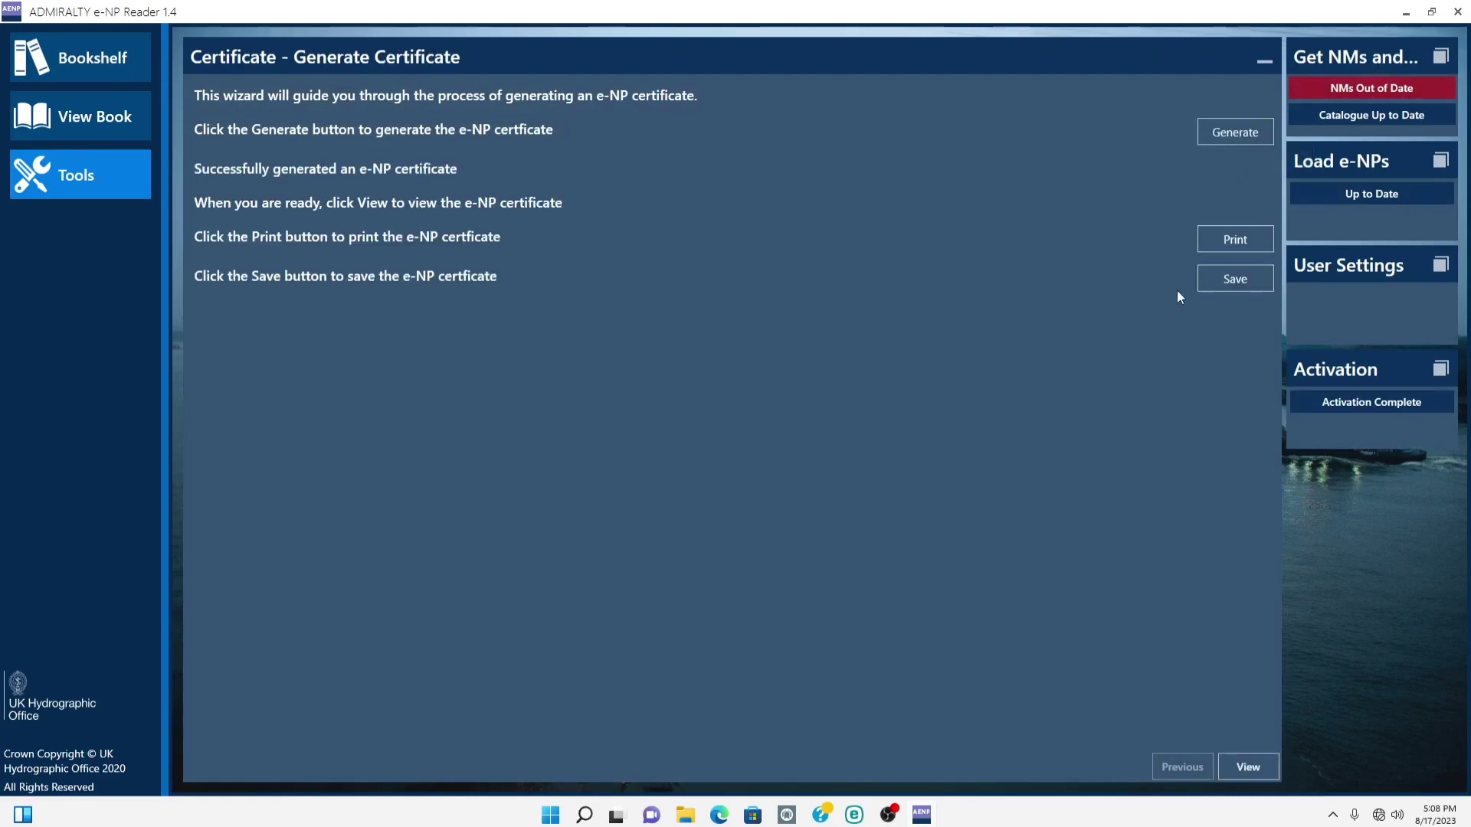
{"action": "left_click", "coordinate": [1263, 766]}
{"action": "scroll", "coordinate": [834, 468], "scroll_direction": "down", "scroll_amount": 3}
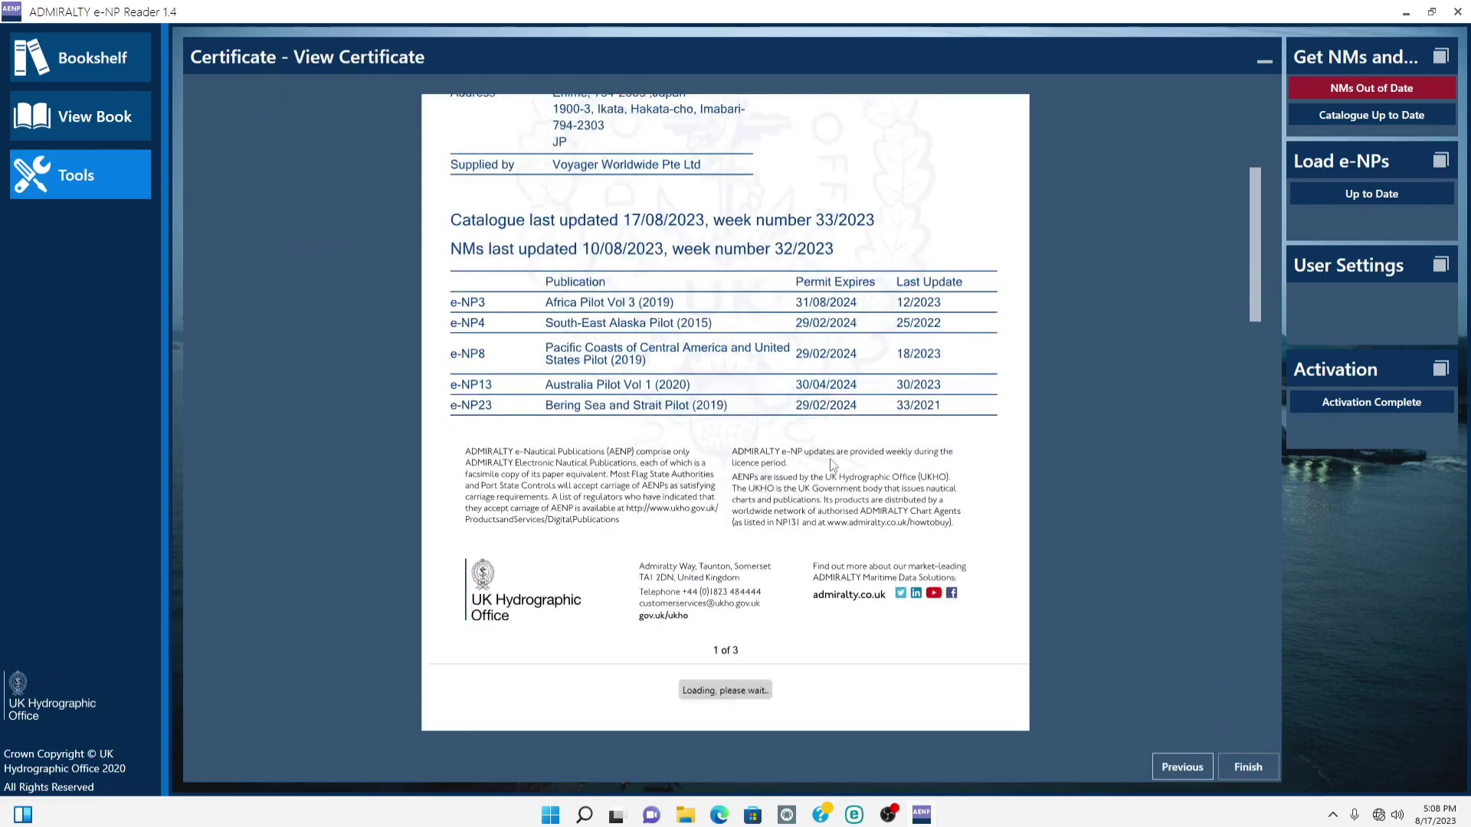
{"action": "scroll", "coordinate": [831, 464], "scroll_direction": "down", "scroll_amount": 1}
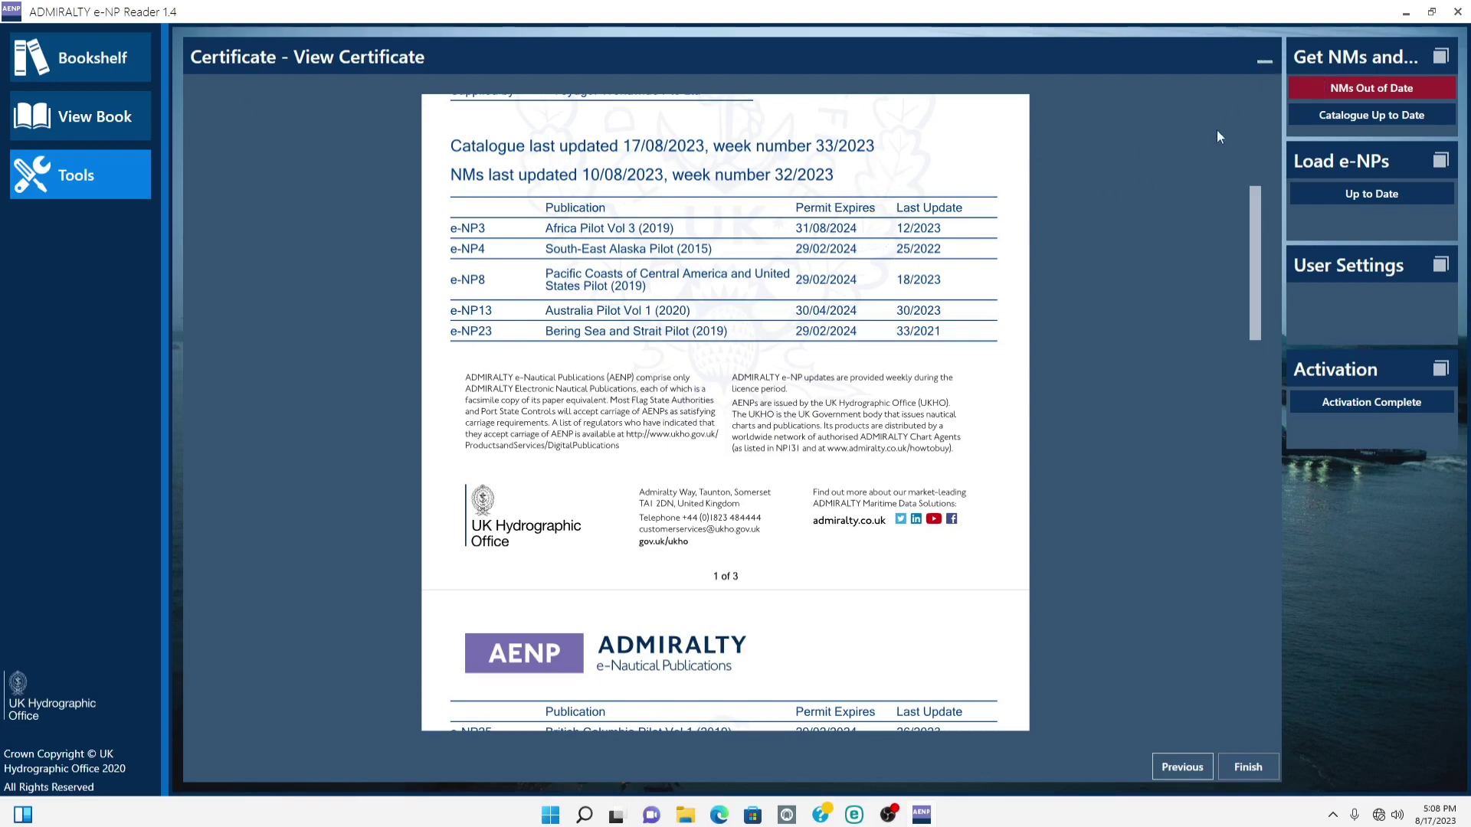
{"action": "left_click", "coordinate": [1259, 765]}
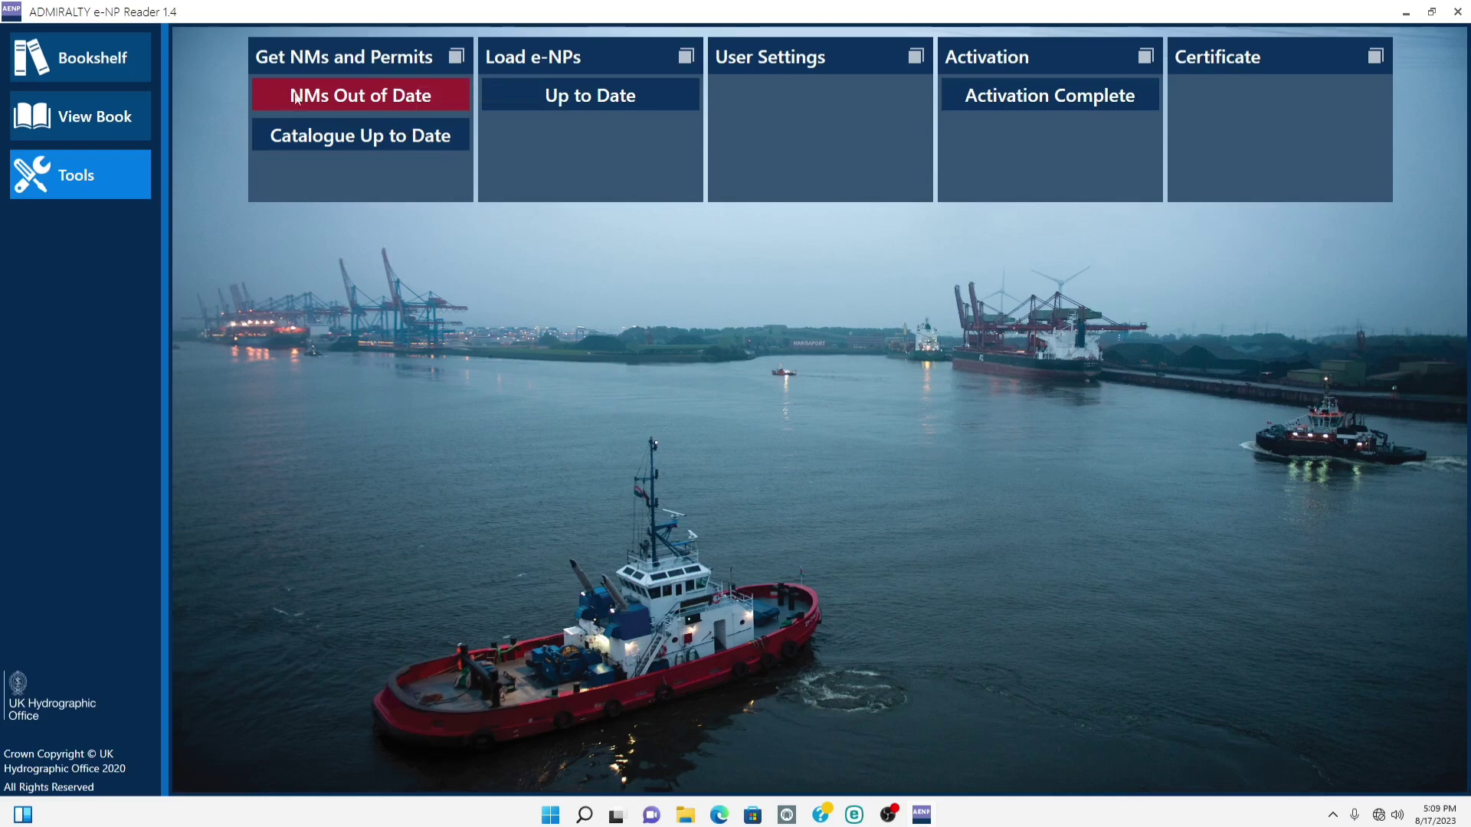
- Create an e-mail update request for NMs and permits, save it in the desktop's e-NP Update folder, and close the wizard
{"action": "left_click", "coordinate": [456, 57]}
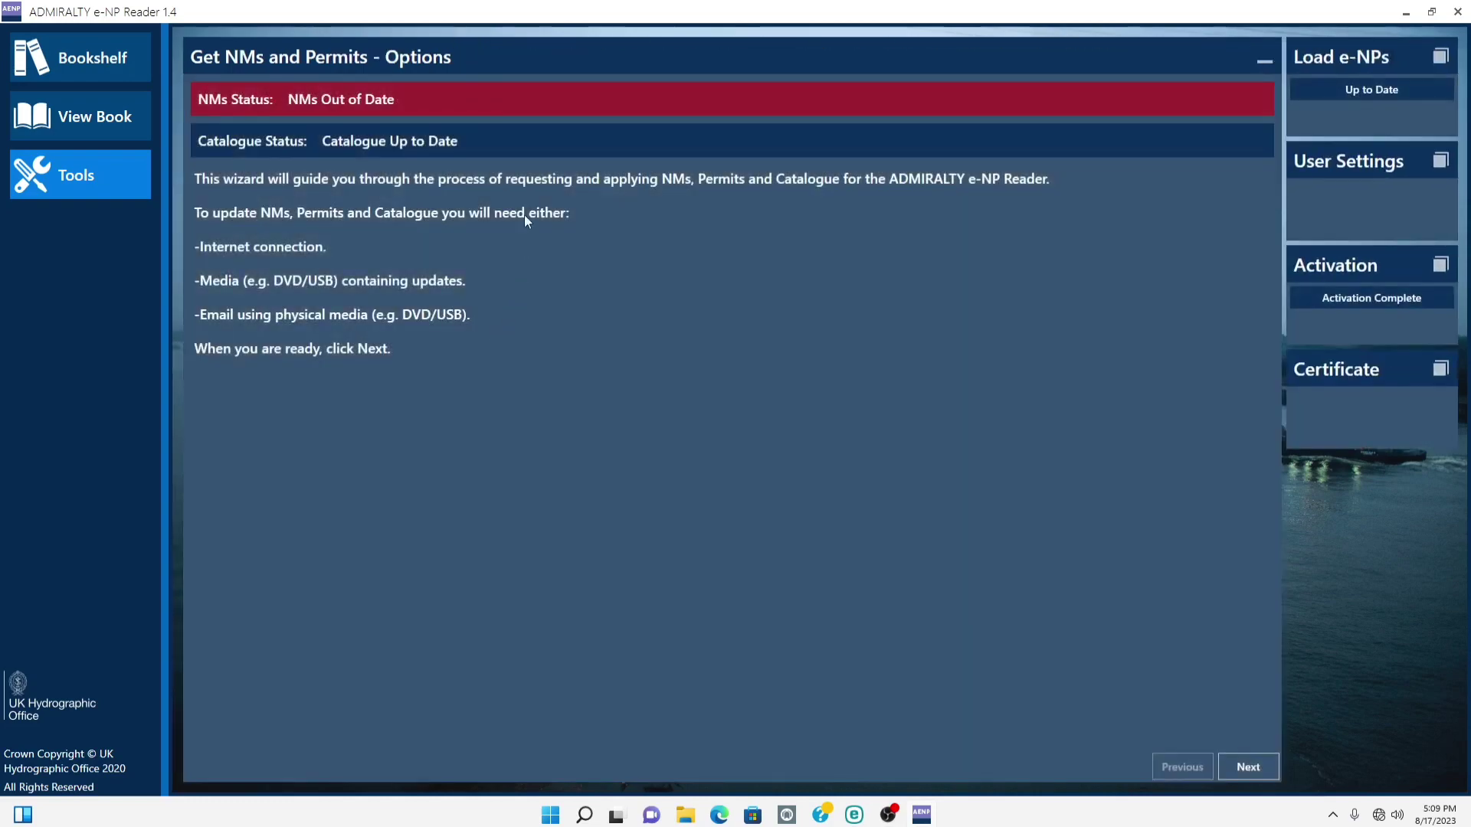
{"action": "left_click", "coordinate": [1234, 765]}
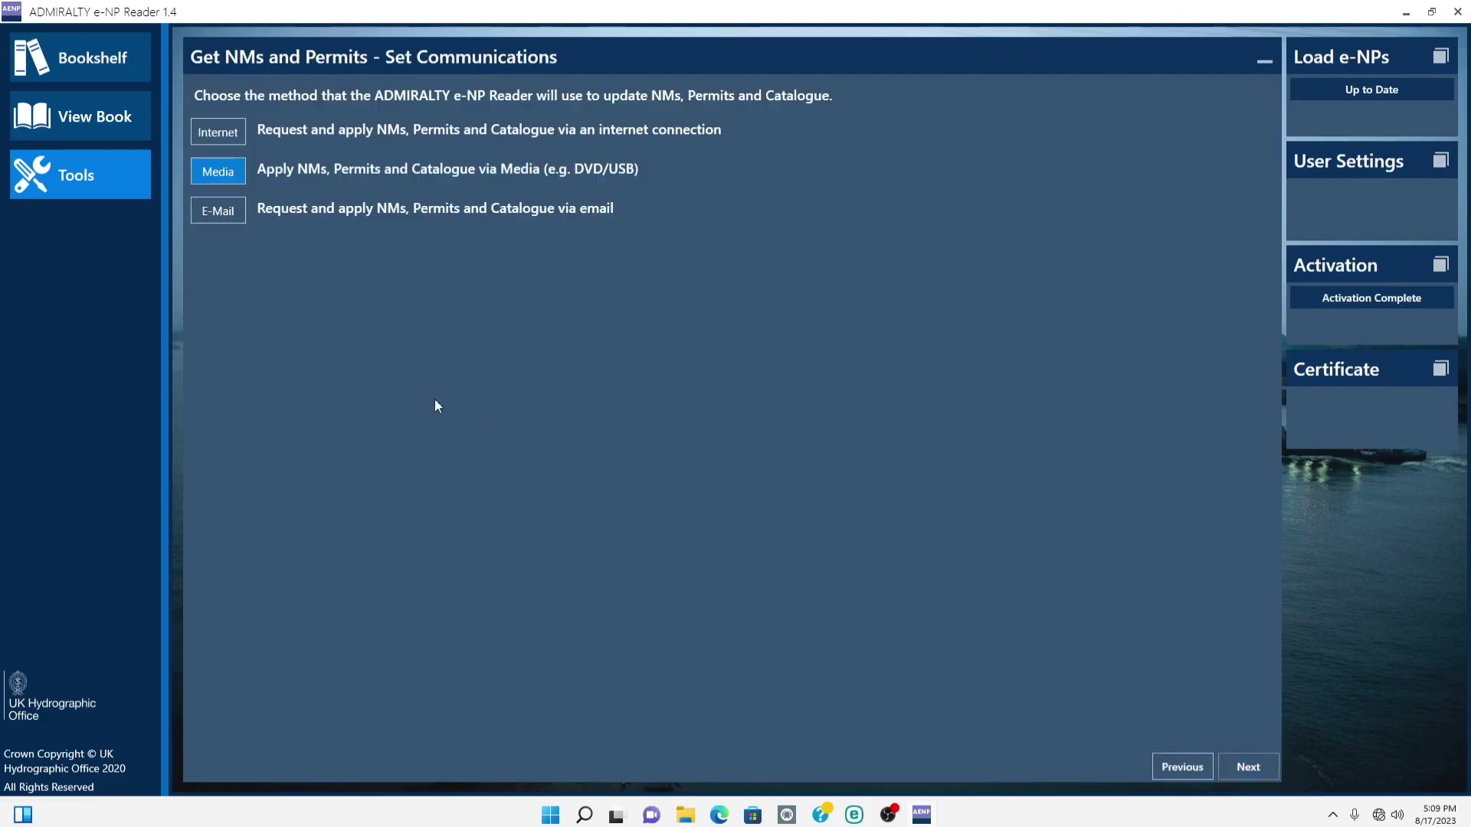
{"action": "left_click", "coordinate": [233, 215]}
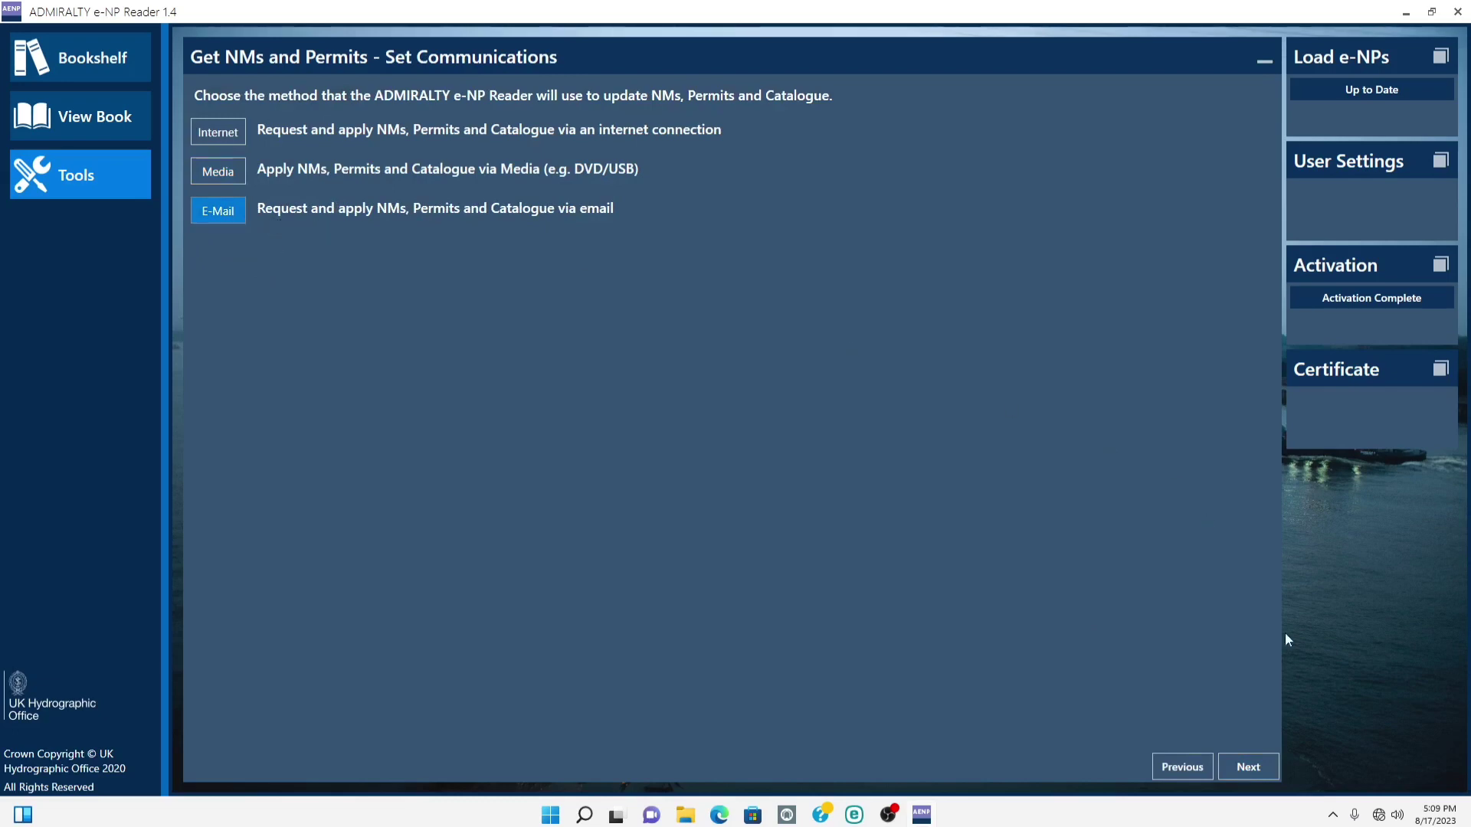
{"action": "left_click", "coordinate": [1265, 770]}
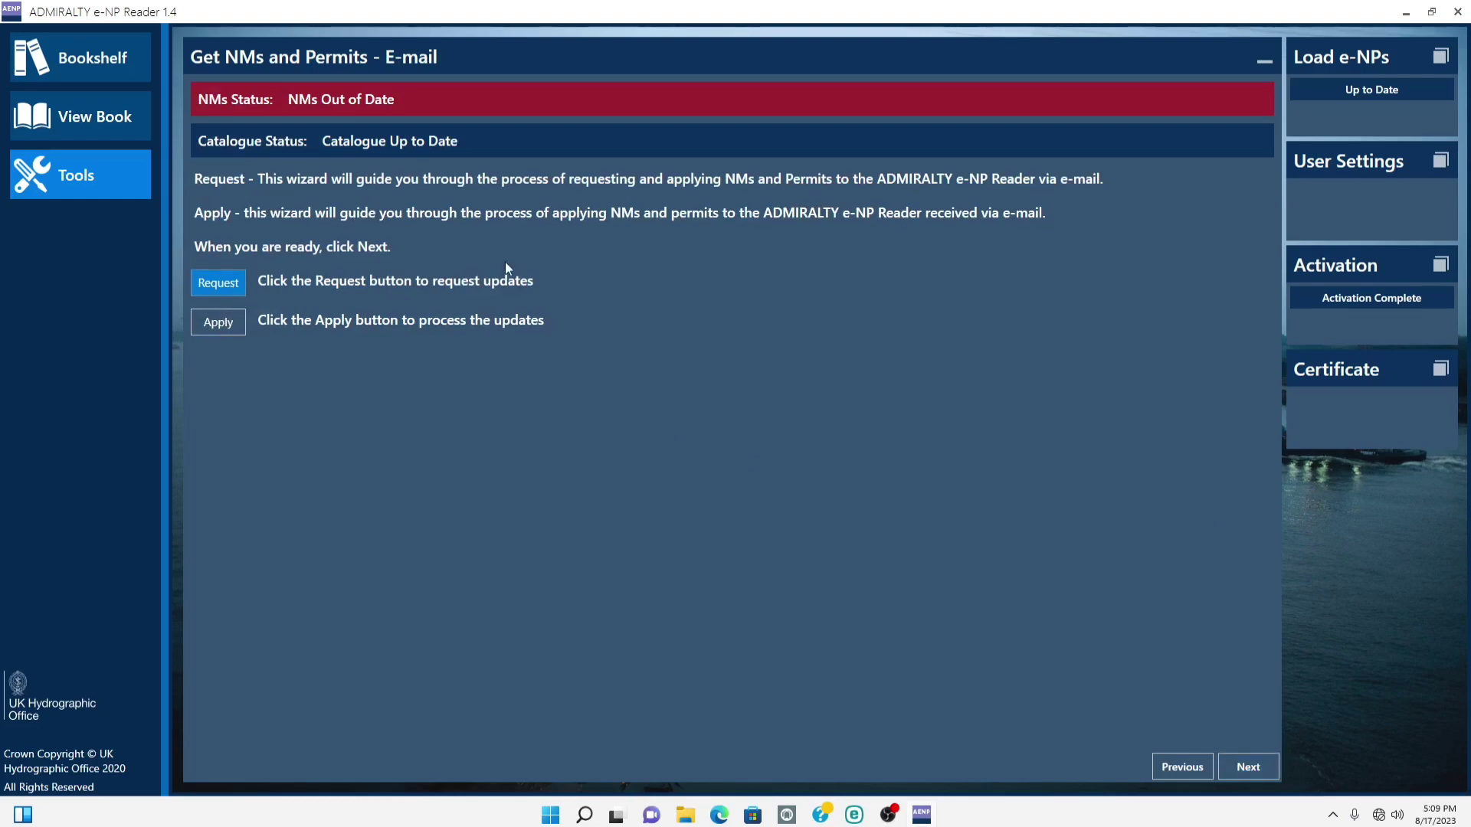
{"action": "left_click", "coordinate": [1260, 768]}
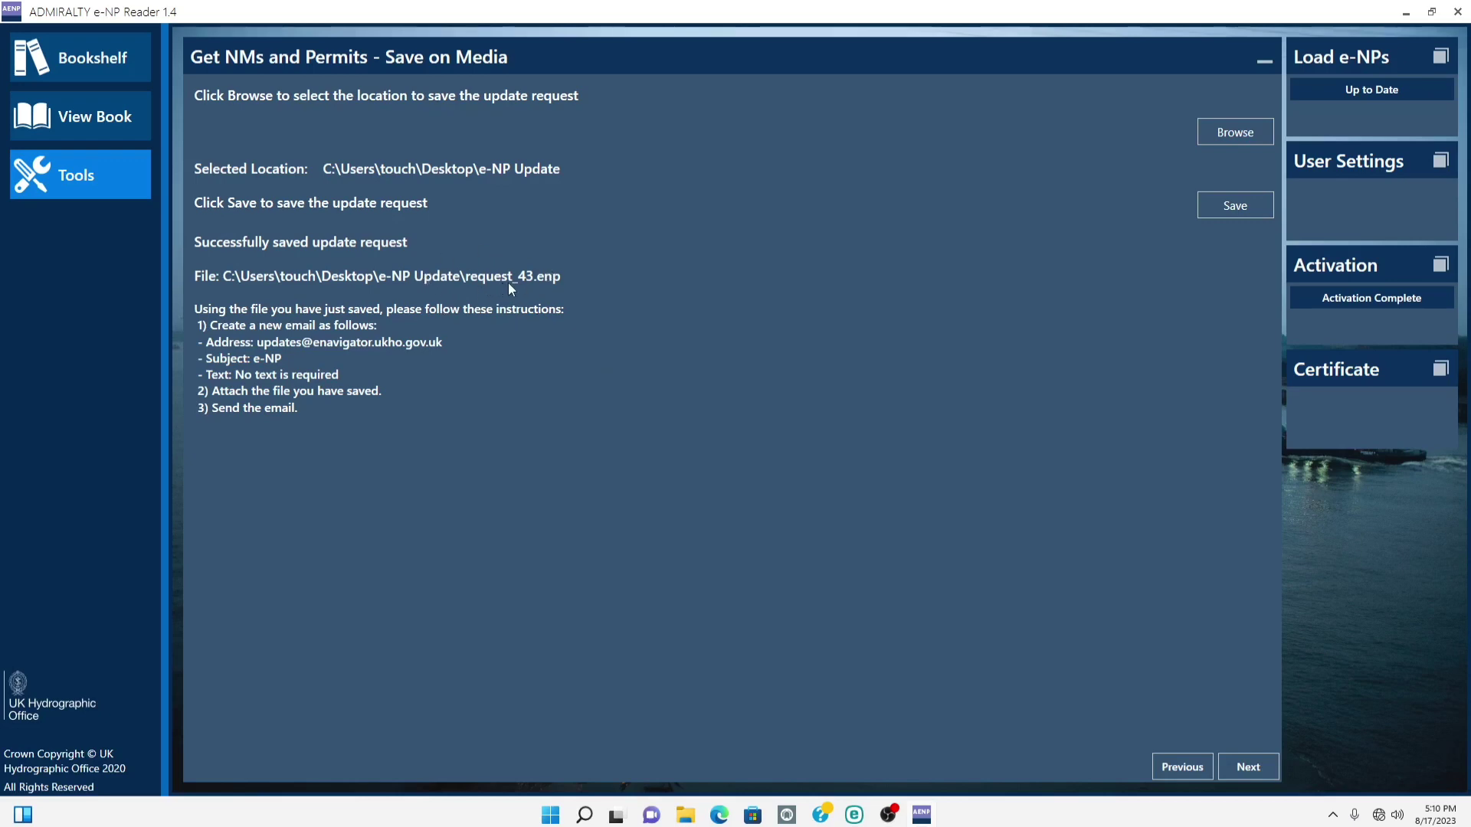
{"action": "left_click", "coordinate": [1248, 767]}
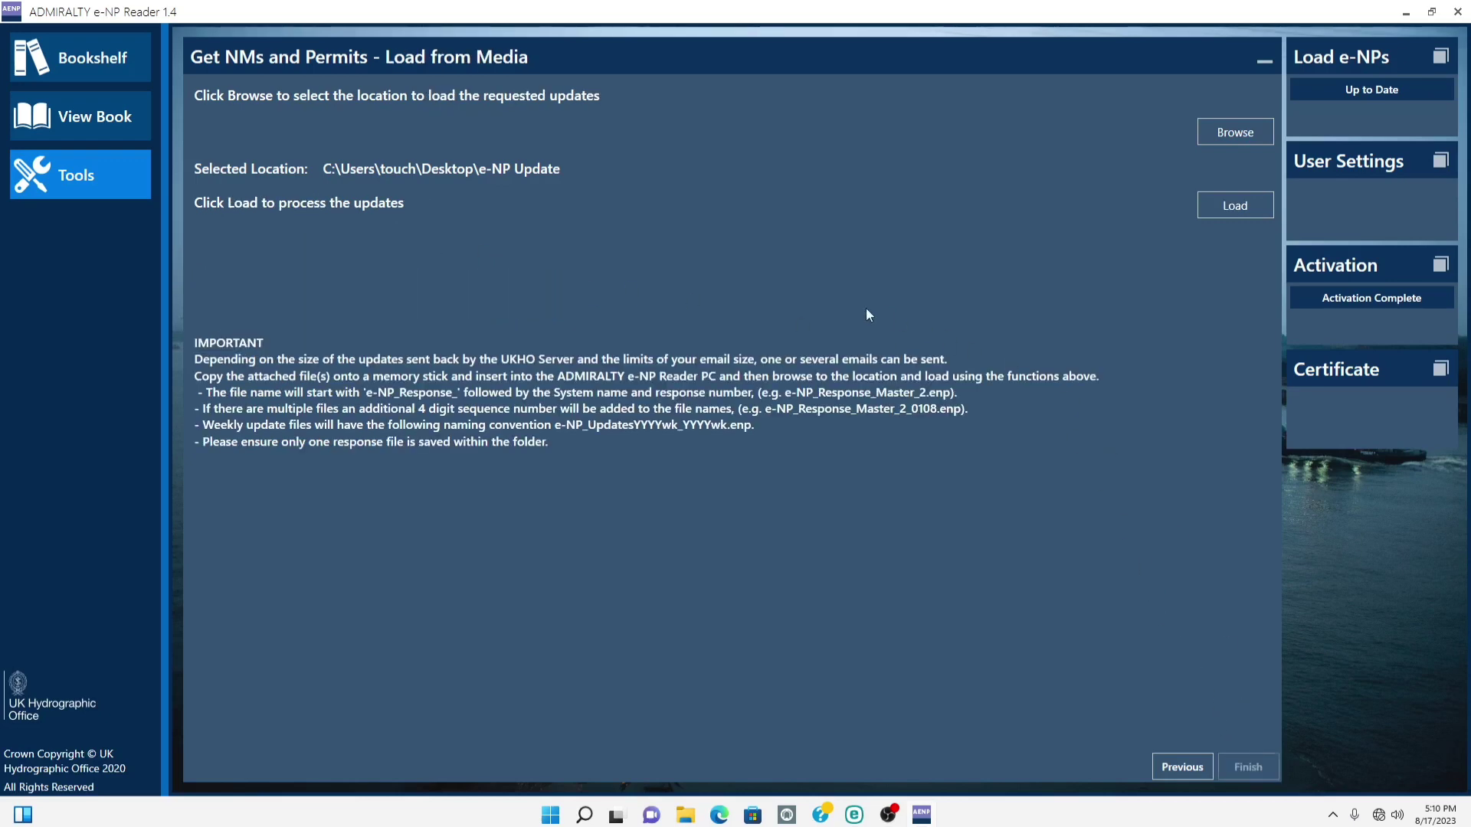
{"action": "left_click", "coordinate": [1266, 64]}
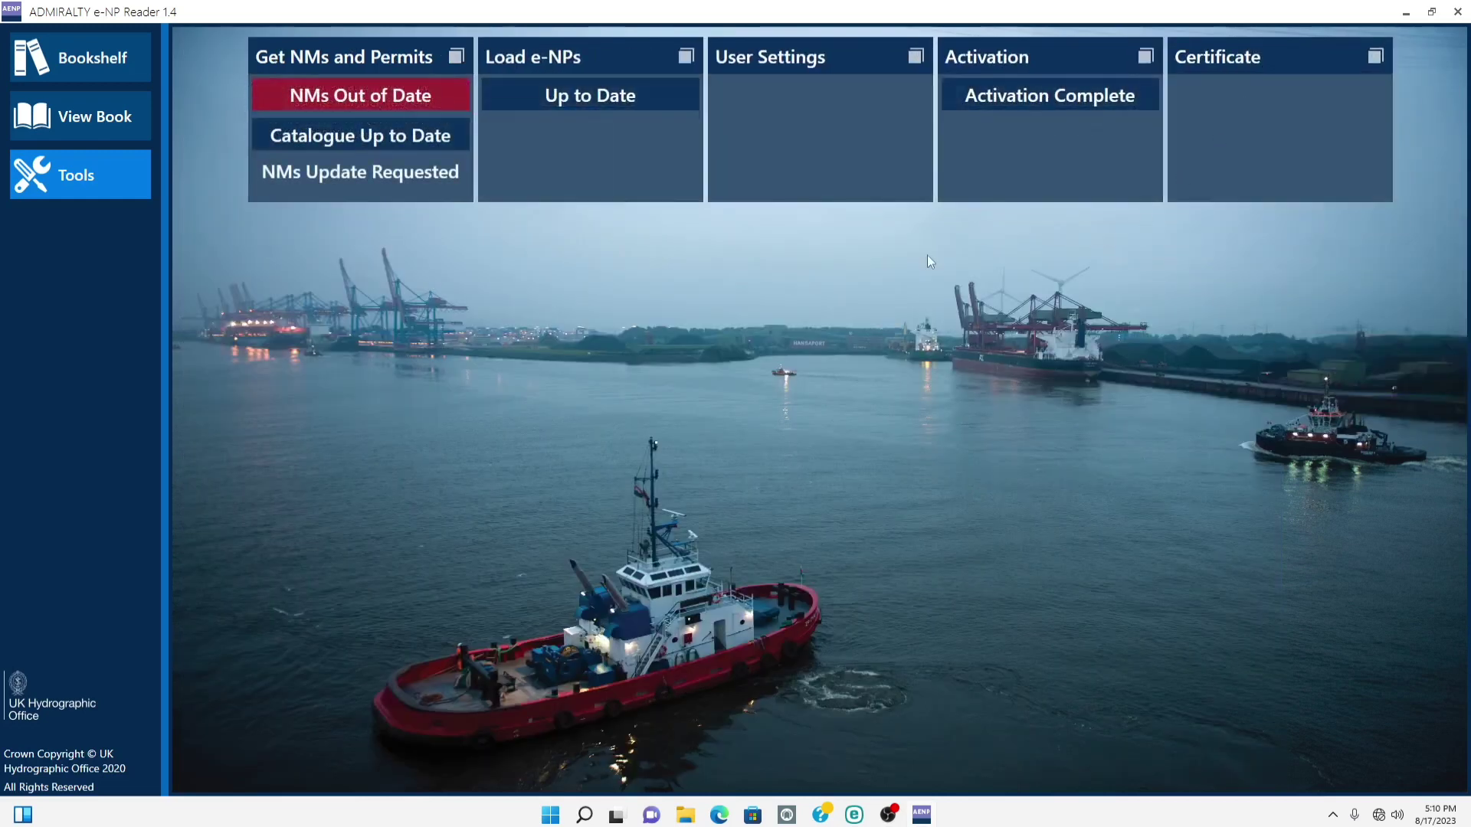
- Close the e-NP Reader and place request_43.enp on the desktop just below the e-NP Update and ADP Update folders
{"action": "left_click", "coordinate": [1457, 12]}
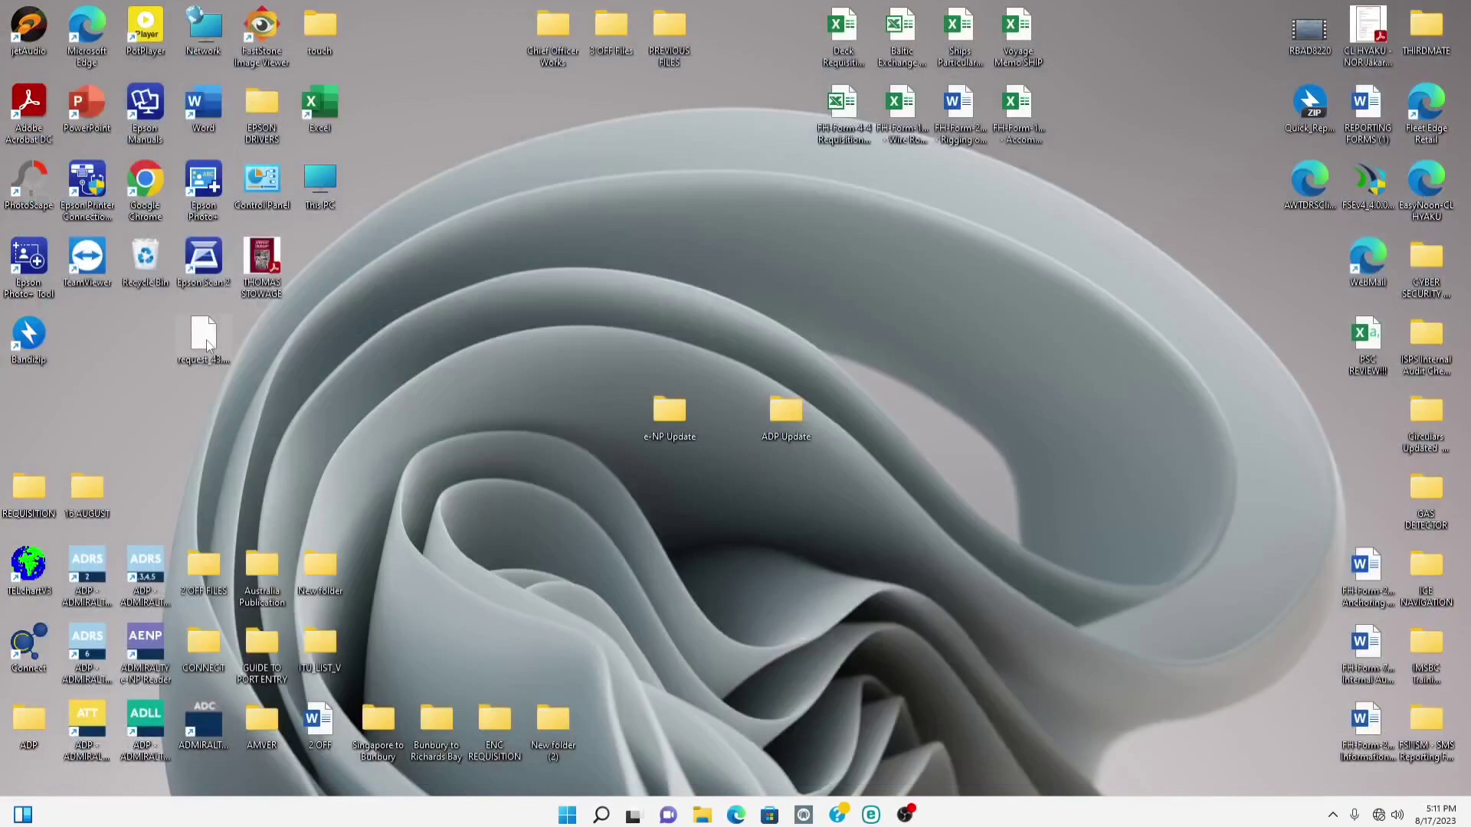
{"action": "left_click_drag", "start_coordinate": [711, 311], "coordinate": [724, 310]}
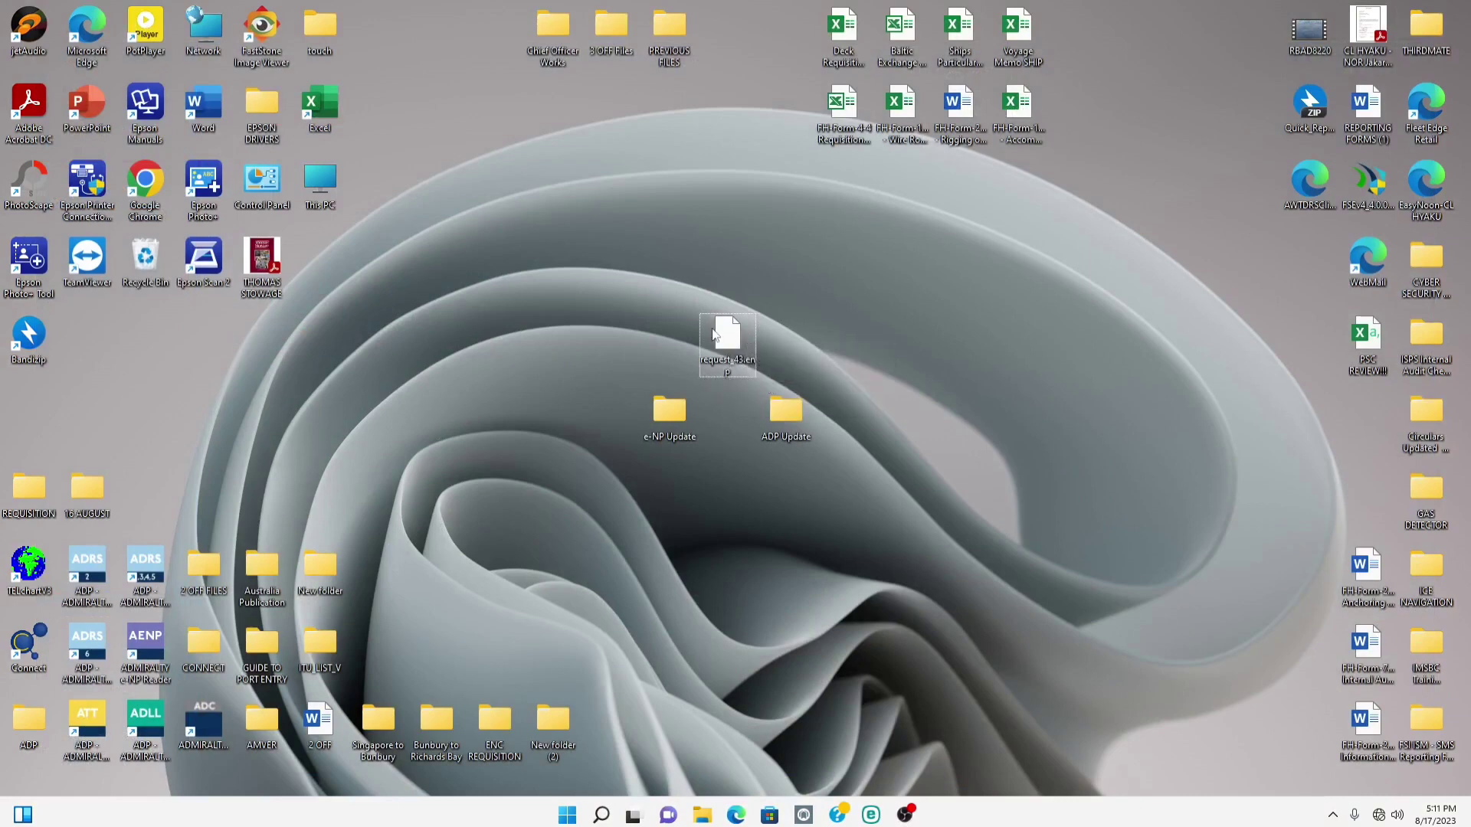
{"action": "left_click_drag", "start_coordinate": [728, 334], "coordinate": [731, 491]}
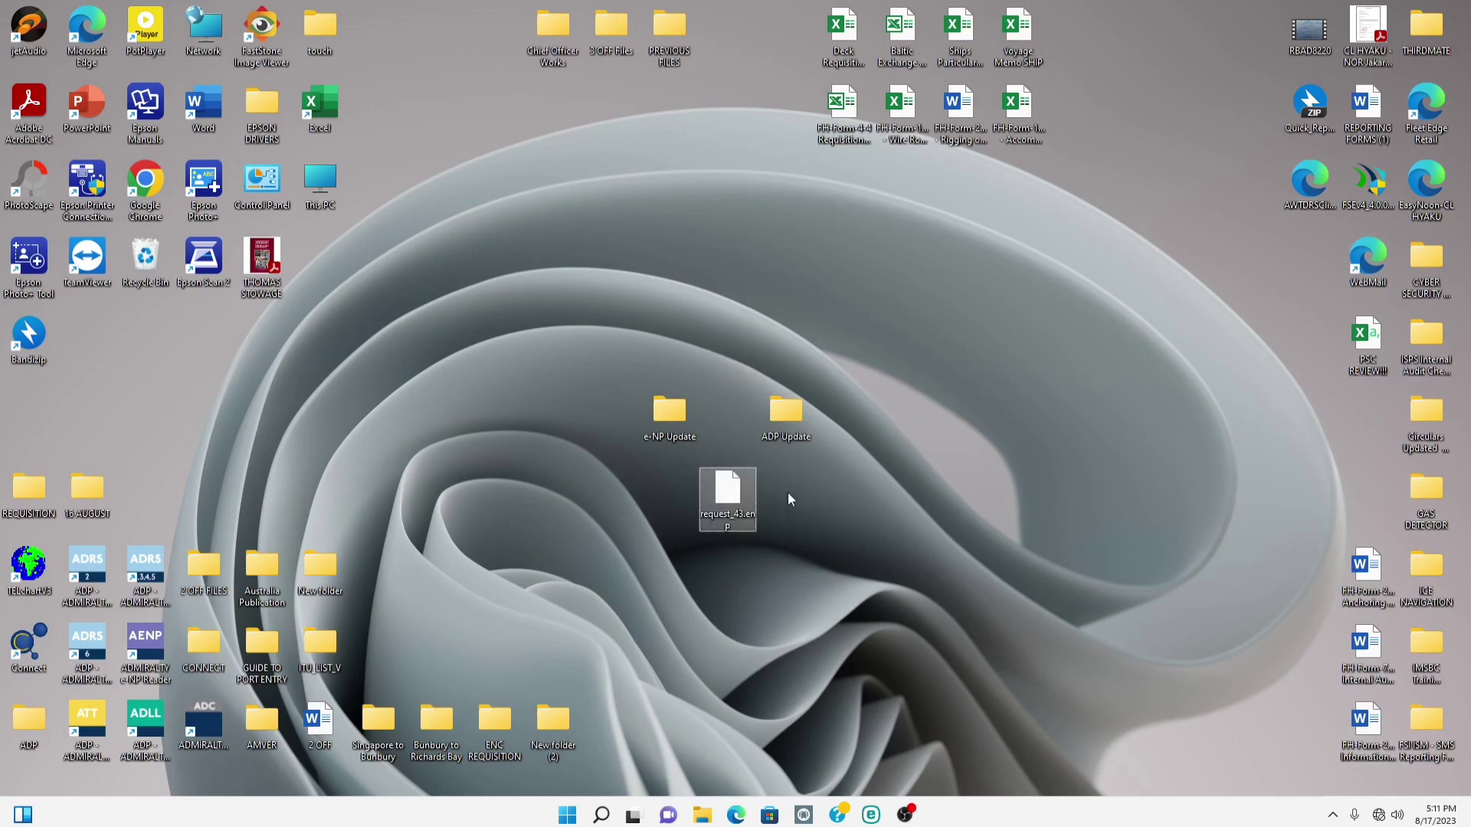